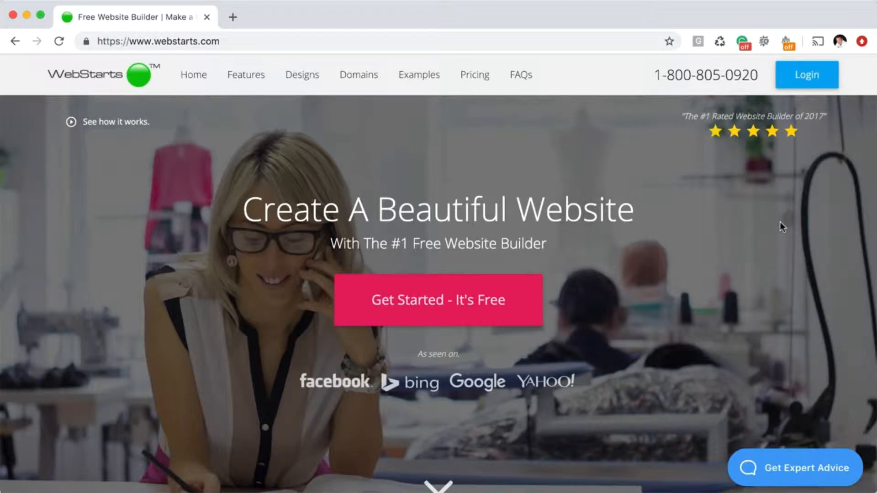
# - Start a free WebStarts website and scroll the design gallery to the Personal Trainer template
pyautogui.click(418, 315)
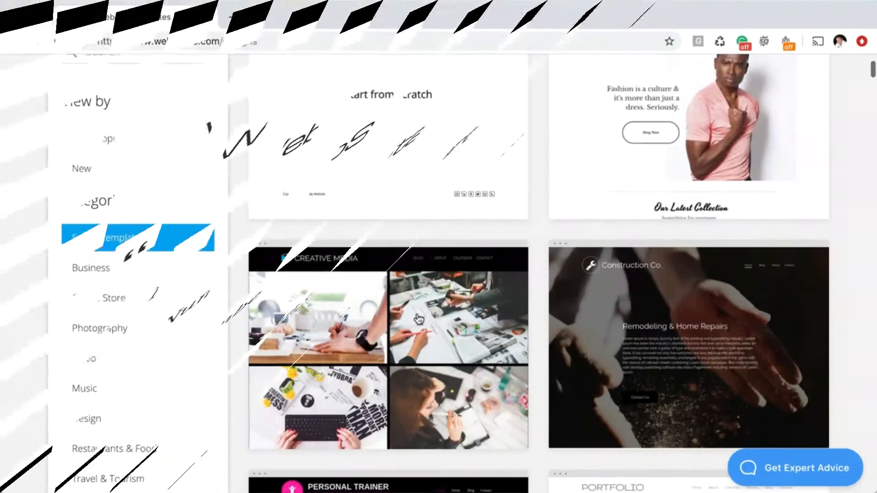
pyautogui.scroll(-5, 416, 314)
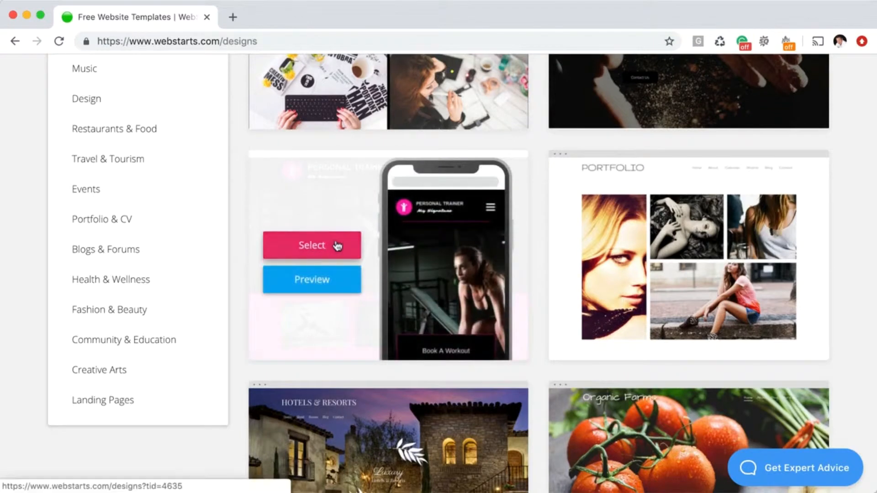
# - Select the Personal Trainer template and sign up with a full name, email address and password
pyautogui.click(336, 246)
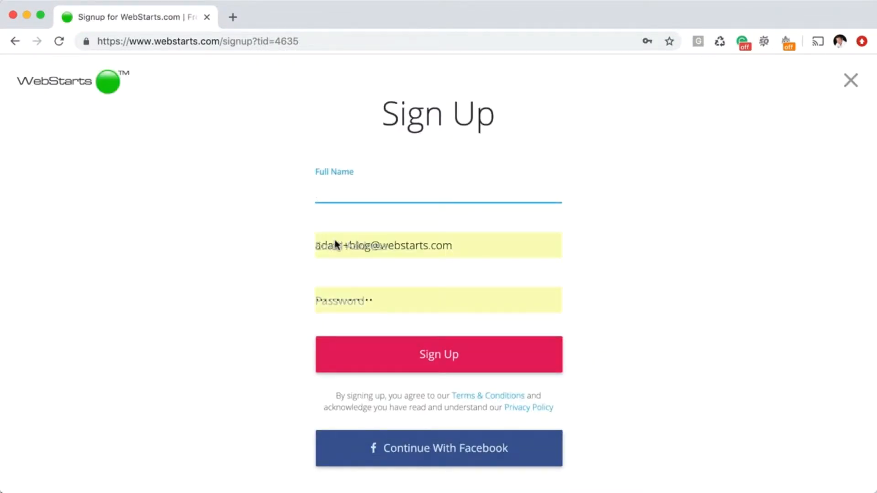
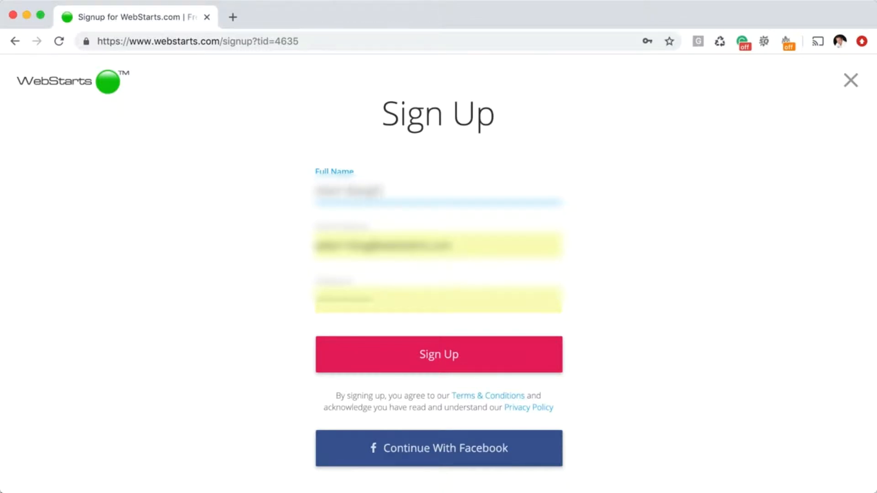
pyautogui.press('Tab')
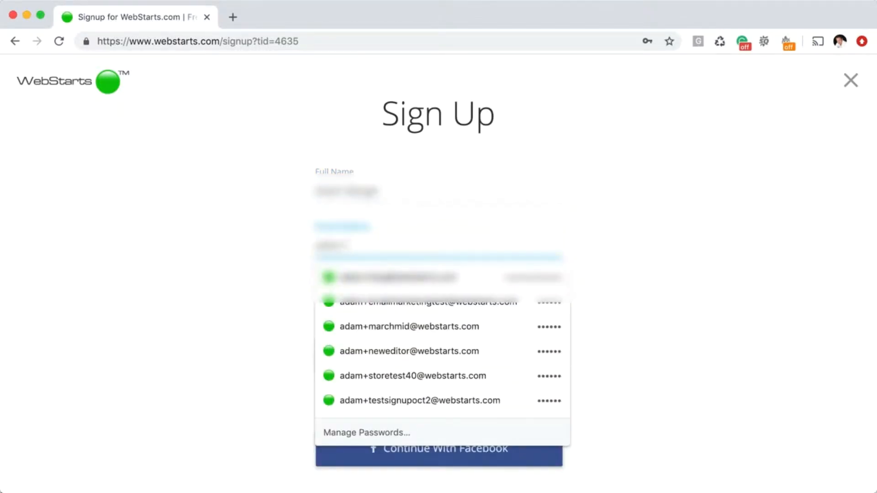
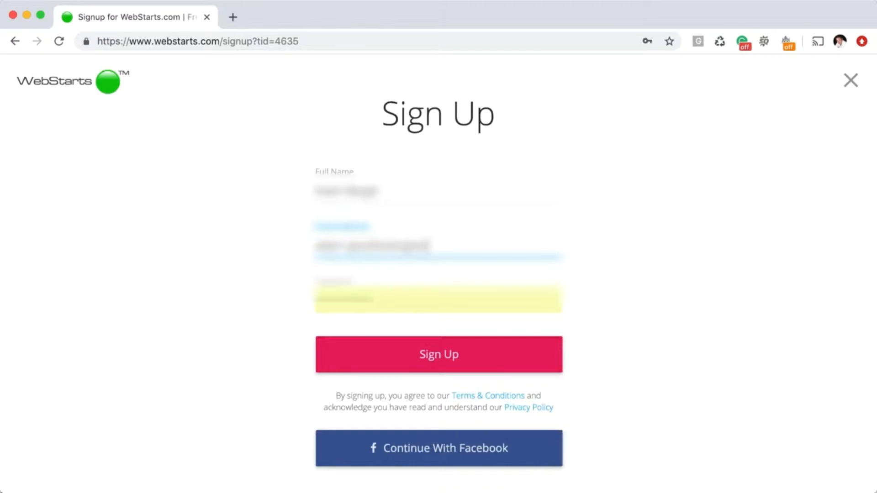
pyautogui.press('Tab')
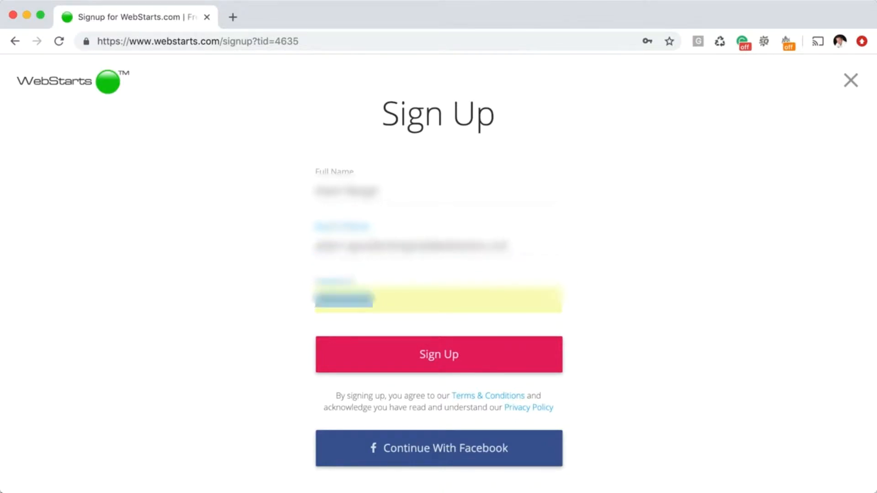
pyautogui.press('BackSpace')
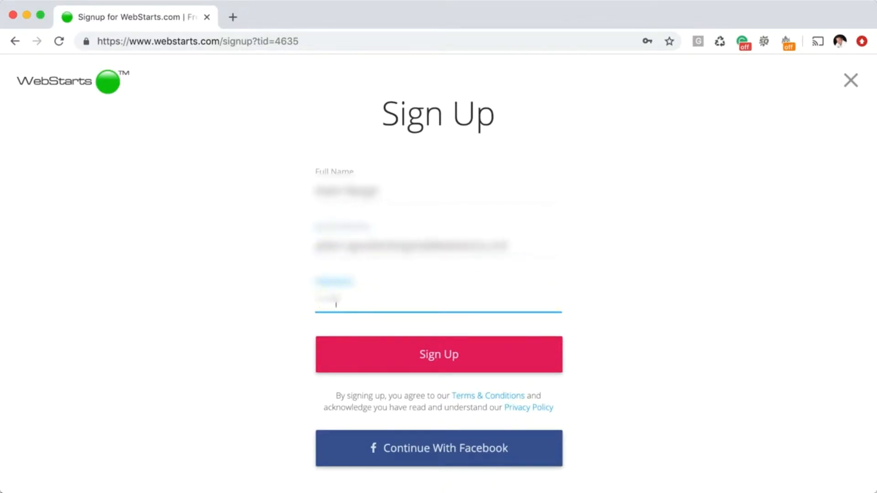
pyautogui.click(413, 364)
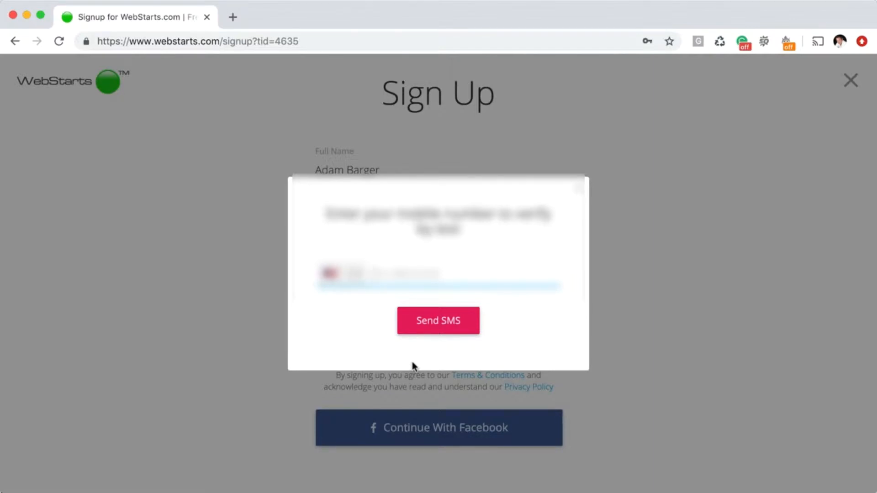
# - Enter the mobile number, request the SMS, and submit the texted verification code
pyautogui.write('••••••••••')
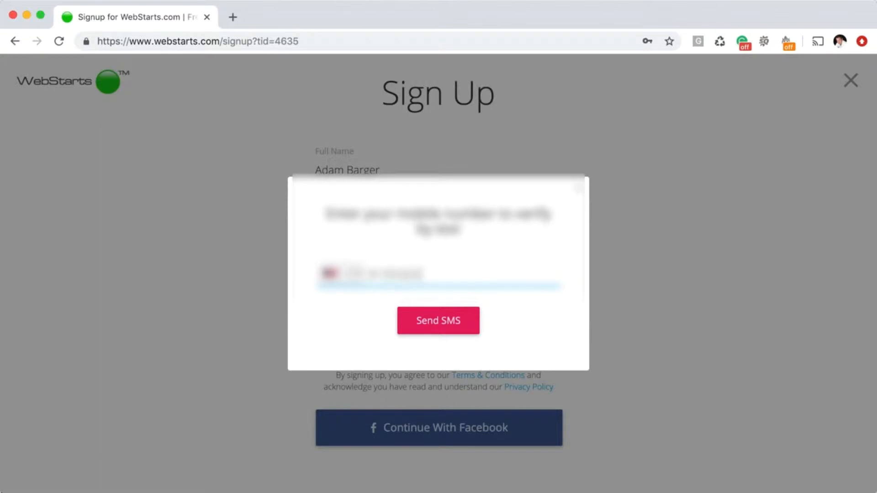
pyautogui.click(468, 329)
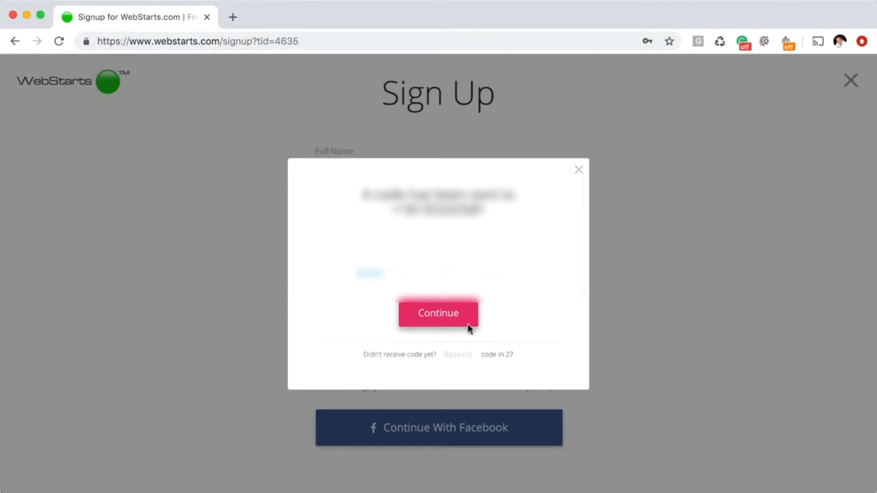
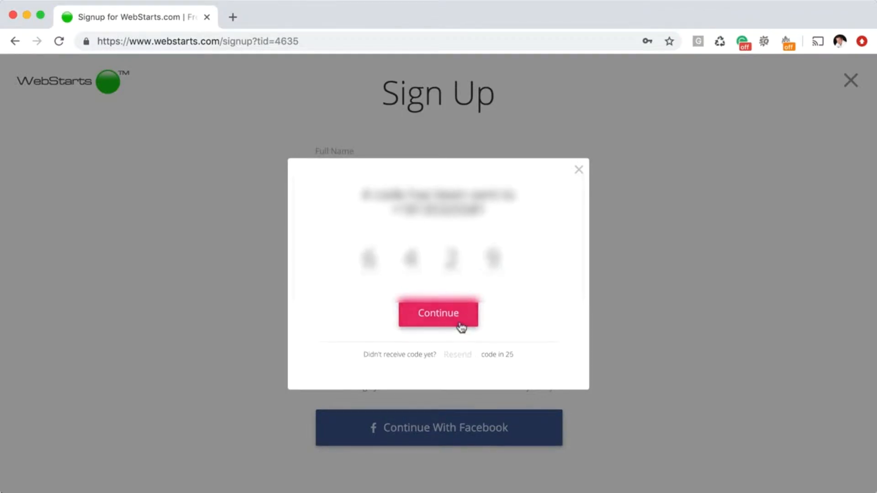
pyautogui.click(458, 322)
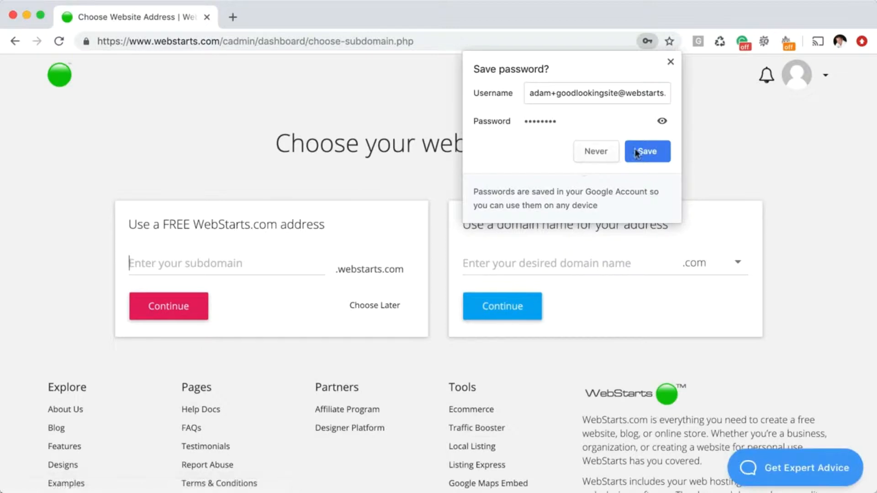
# - Save the browser login, claim the 'goodlookingsite' subdomain, and close the welcome video
pyautogui.click(635, 151)
pyautogui.write('g')
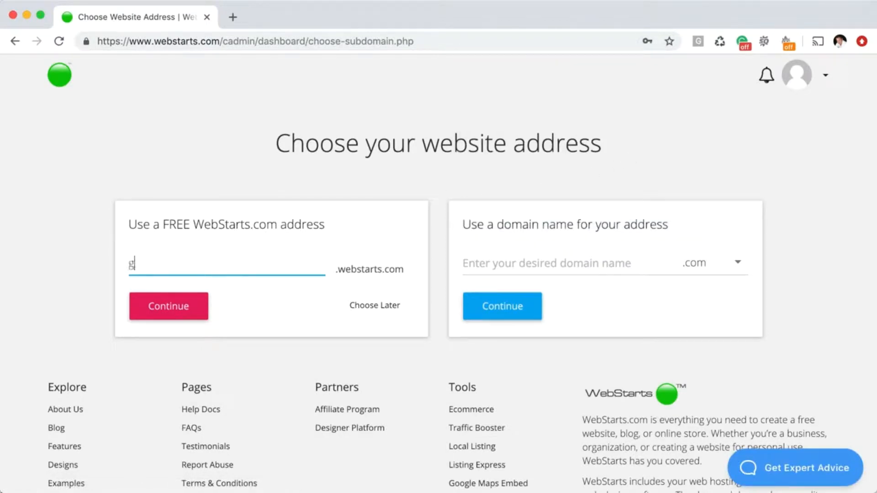
pyautogui.write('oodlookingsite')
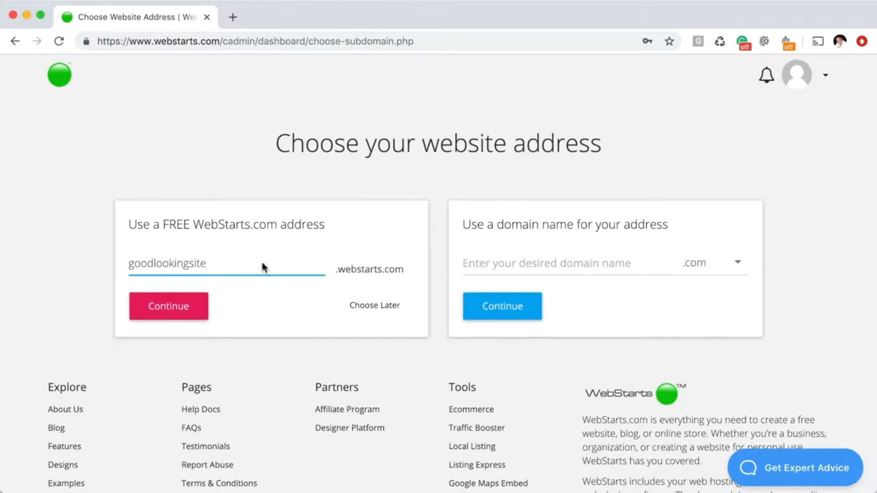
pyautogui.click(190, 310)
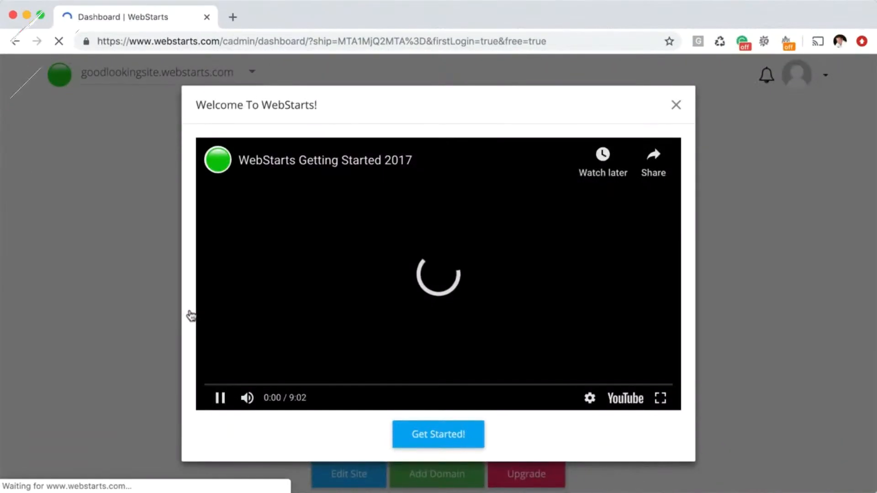
pyautogui.click(675, 106)
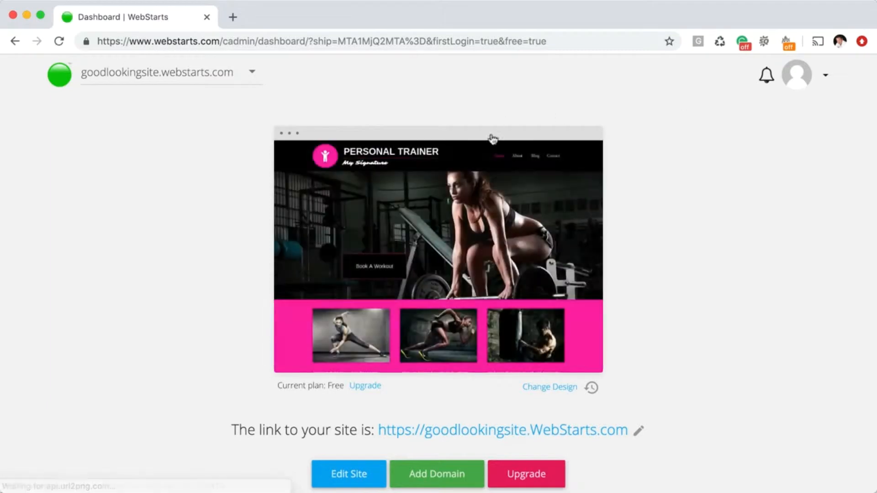
# - Open the Personal Trainer site in the editor from its dashboard preview
pyautogui.moveTo(430, 261)
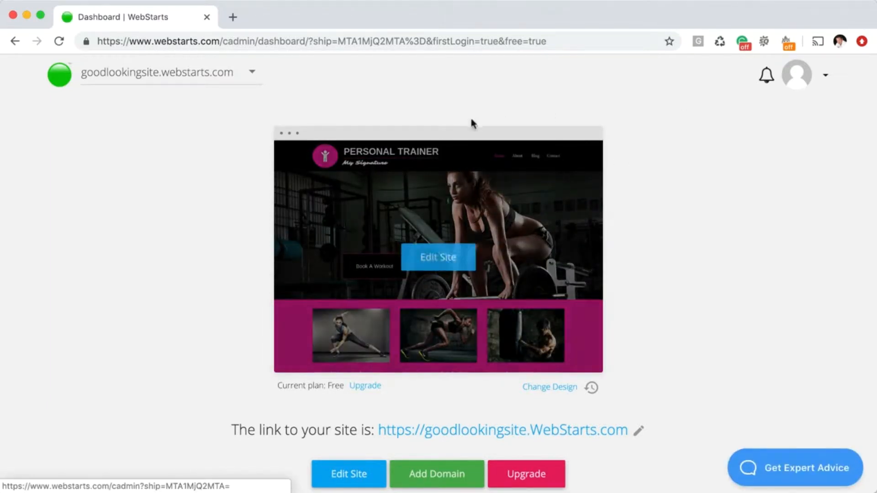
pyautogui.click(451, 258)
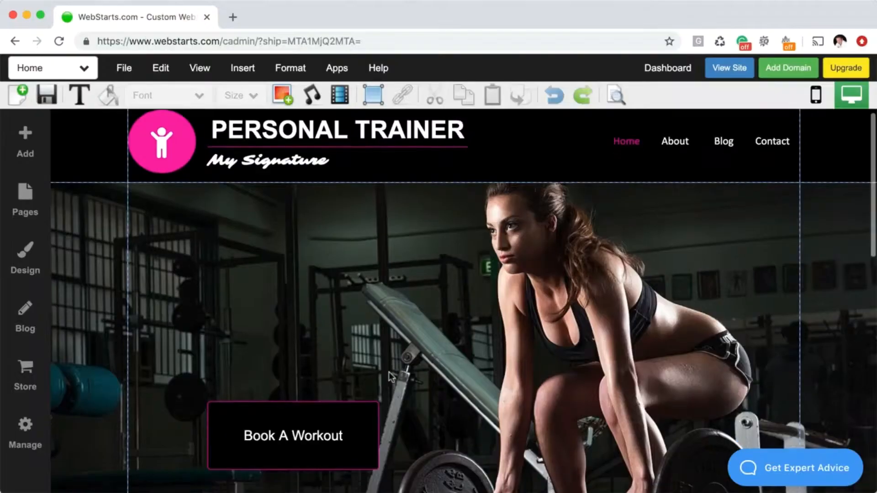
# - Nudge the Book A Workout button slightly left on the hero photo, then deselect it
pyautogui.scroll(-3, 388, 372)
pyautogui.scroll(2, 388, 371)
pyautogui.click(333, 427)
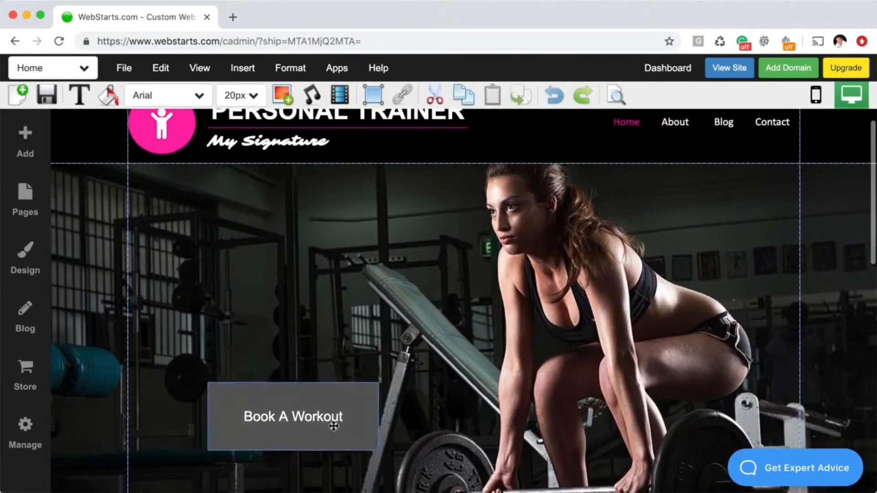
pyautogui.moveTo(274, 423)
pyautogui.mouseDown()
pyautogui.moveTo(333, 402)
pyautogui.moveTo(454, 260)
pyautogui.moveTo(277, 260)
pyautogui.moveTo(262, 421)
pyautogui.moveTo(274, 424)
pyautogui.mouseUp()
pyautogui.scroll(1, 283, 424)
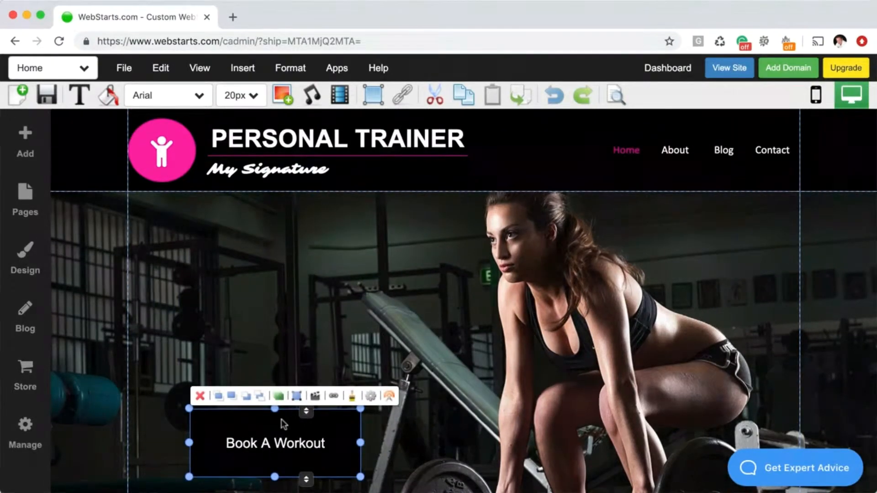
pyautogui.click(100, 174)
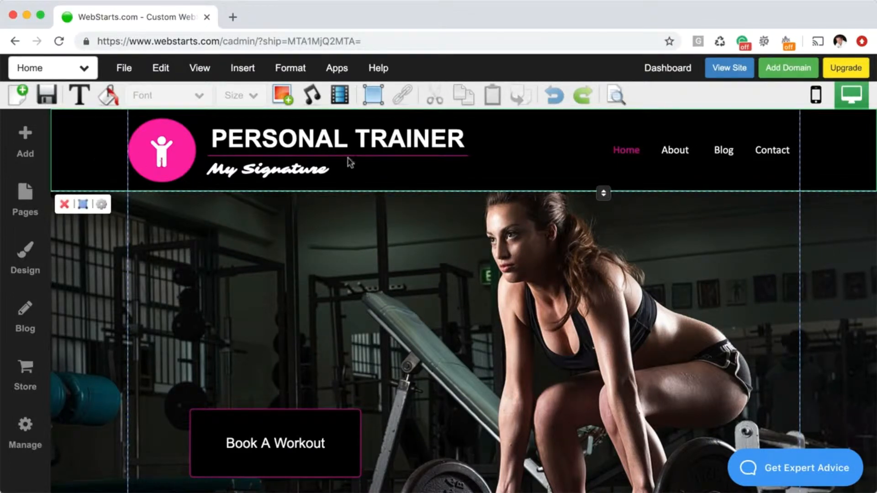
# - Scroll down to select the footer section, then scroll back up
pyautogui.scroll(-1, 337, 211)
pyautogui.scroll(-5, 336, 208)
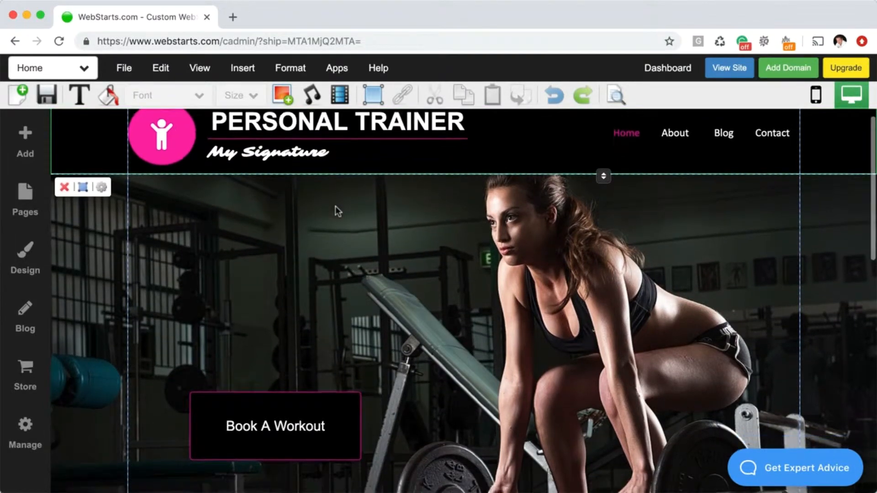
pyautogui.scroll(-15, 222, 228)
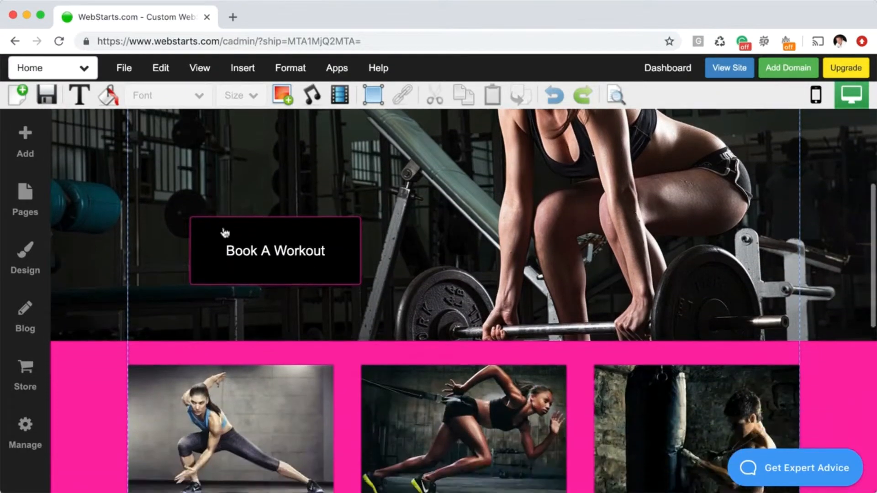
pyautogui.scroll(-6, 519, 289)
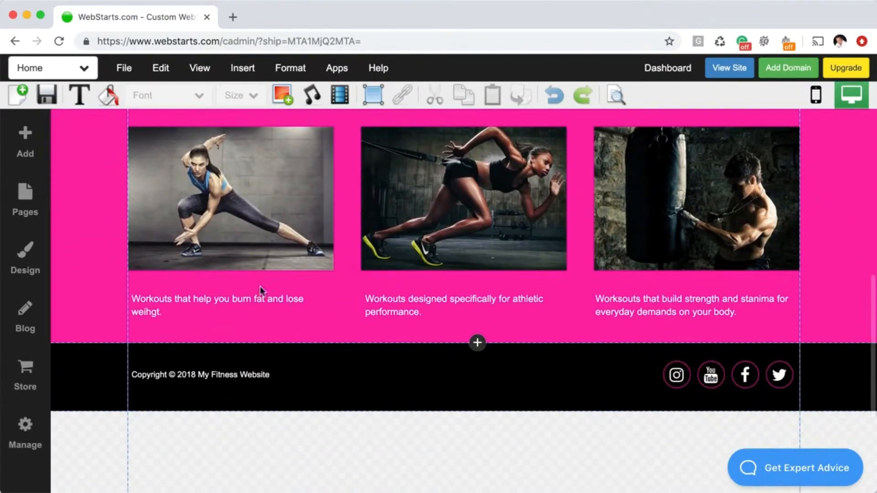
pyautogui.click(118, 376)
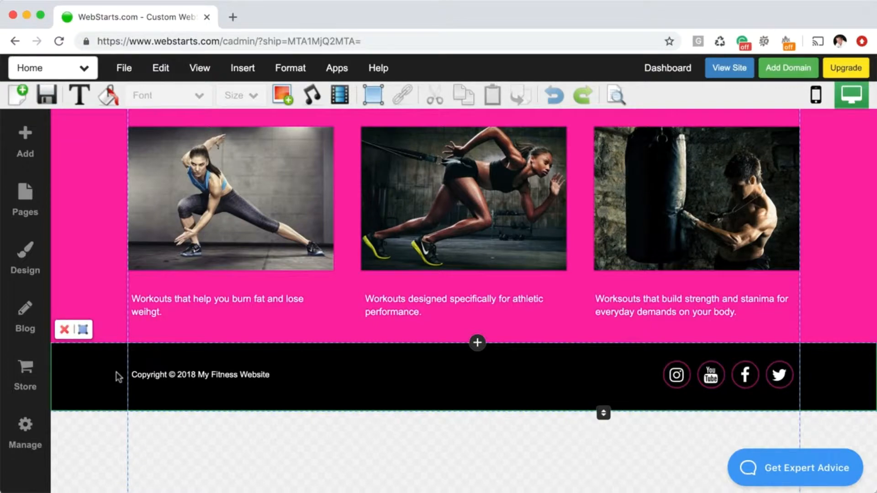
pyautogui.scroll(20, 116, 372)
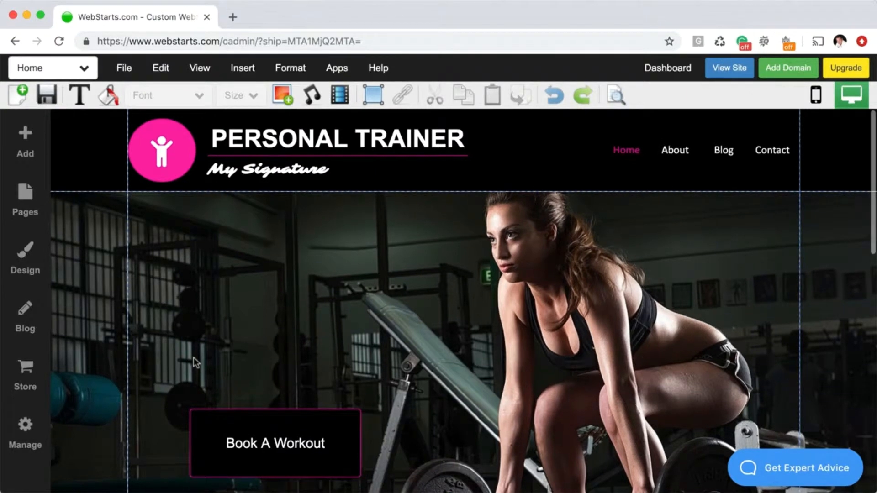
# - Drag the three workout photos in the pink section down about 100 pixels to the same level
pyautogui.click(258, 417)
pyautogui.scroll(-3, 259, 418)
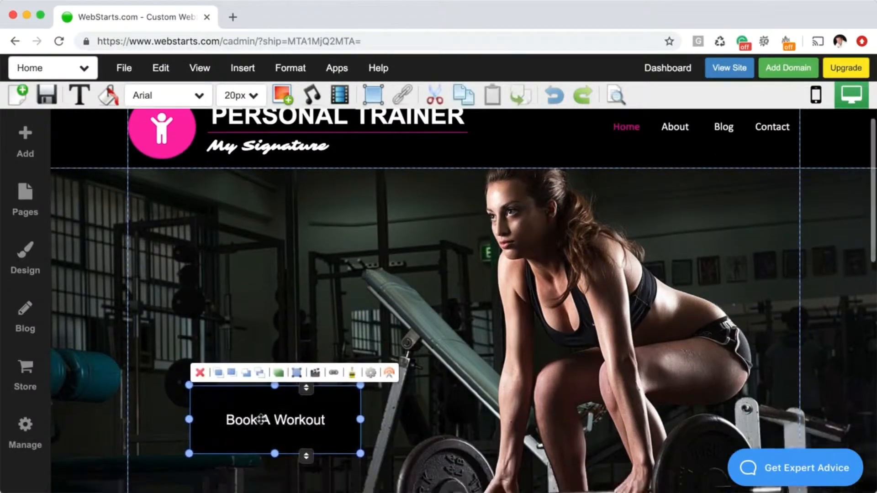
pyautogui.scroll(-5, 259, 418)
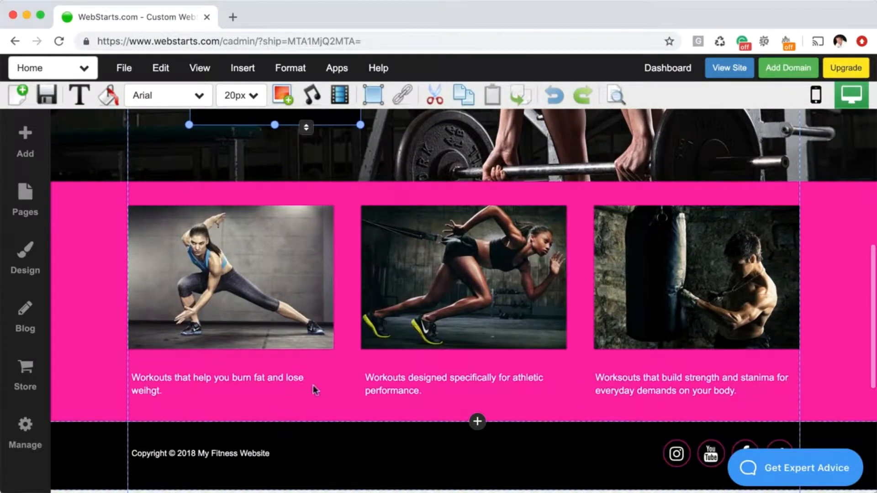
pyautogui.scroll(-1, 313, 390)
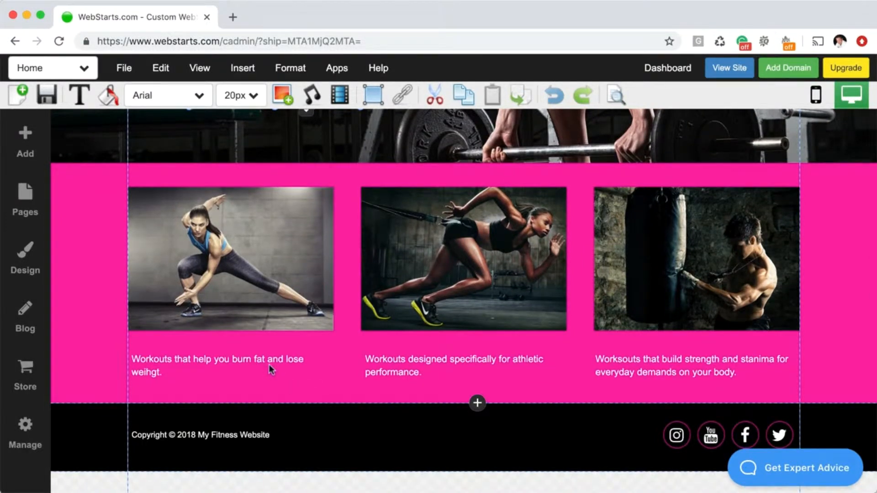
pyautogui.click(282, 316)
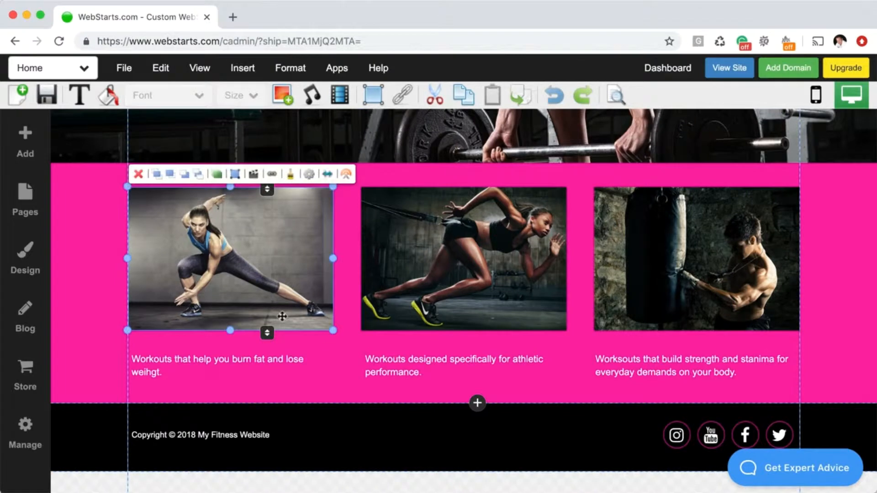
pyautogui.moveTo(267, 189); pyautogui.dragTo(274, 237)
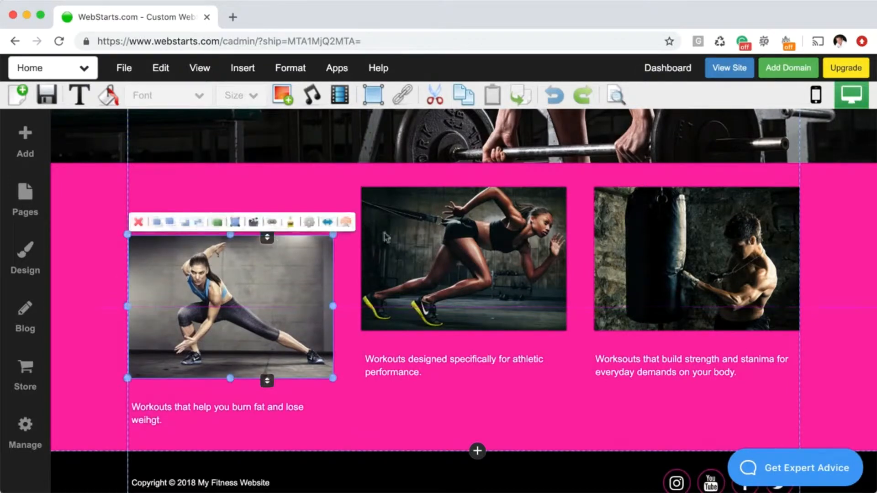
pyautogui.click(440, 236)
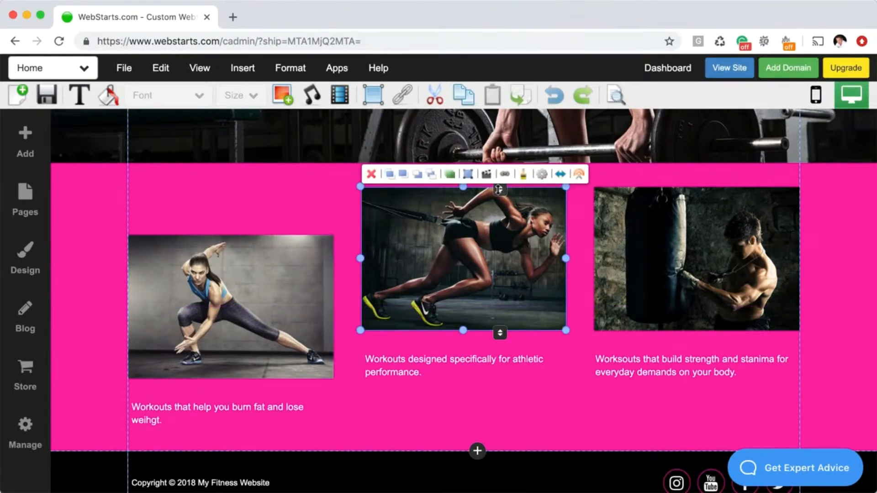
pyautogui.moveTo(498, 190); pyautogui.dragTo(499, 235)
pyautogui.click(714, 204)
pyautogui.moveTo(729, 187); pyautogui.dragTo(733, 237)
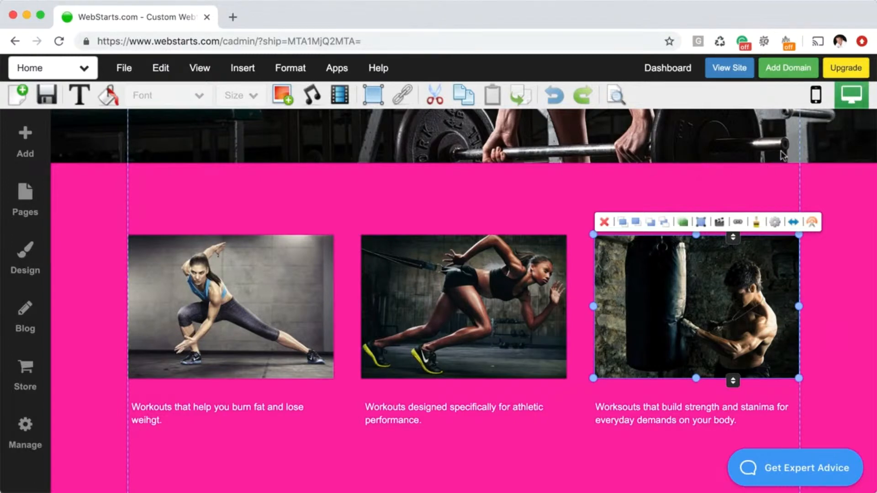
# - Drag the three photo captions down beneath their photos so they line up evenly
pyautogui.scroll(-1, 646, 322)
pyautogui.scroll(-3, 647, 322)
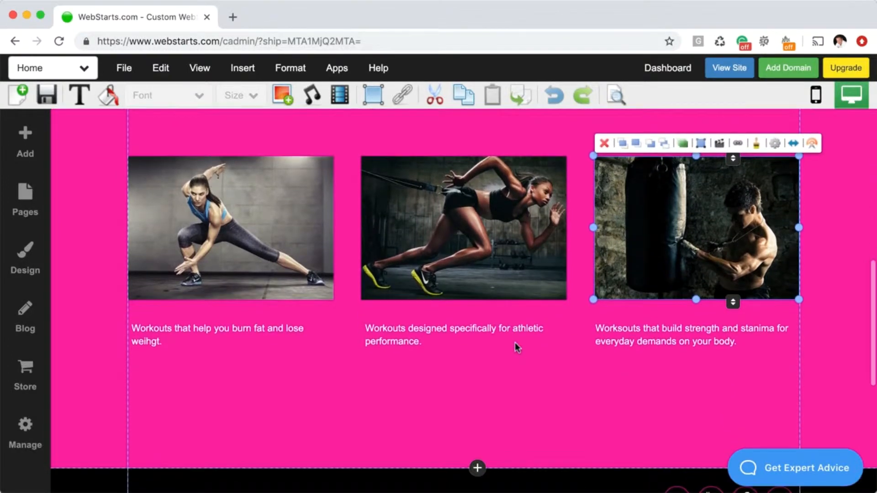
pyautogui.click(186, 327)
pyautogui.moveTo(268, 320); pyautogui.dragTo(267, 337)
pyautogui.click(473, 330)
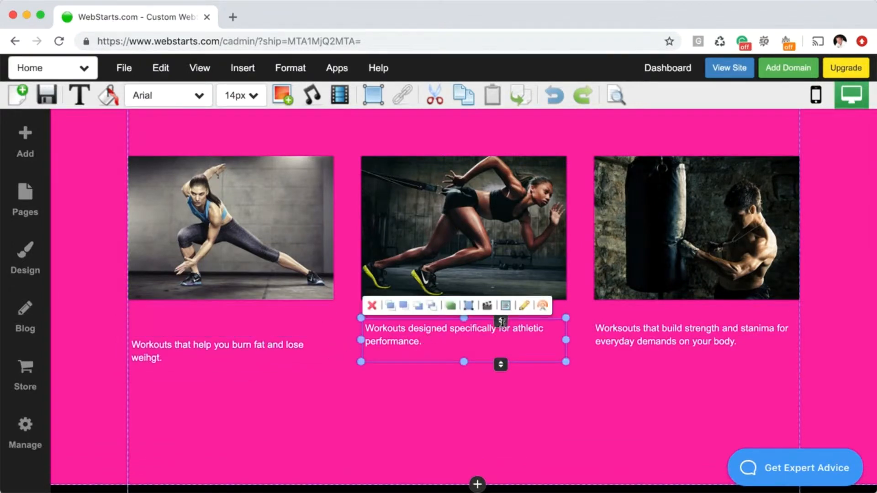
pyautogui.moveTo(500, 321); pyautogui.dragTo(501, 337)
pyautogui.click(674, 351)
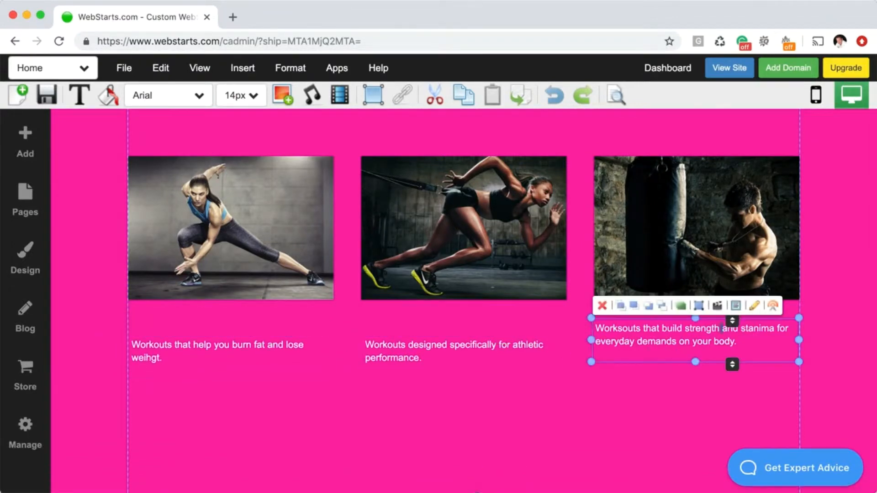
pyautogui.moveTo(730, 321); pyautogui.dragTo(733, 337)
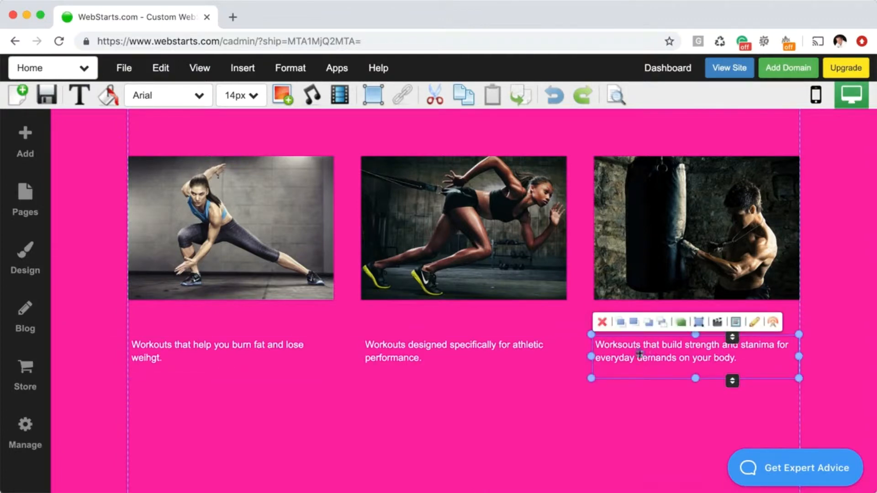
pyautogui.scroll(3, 638, 358)
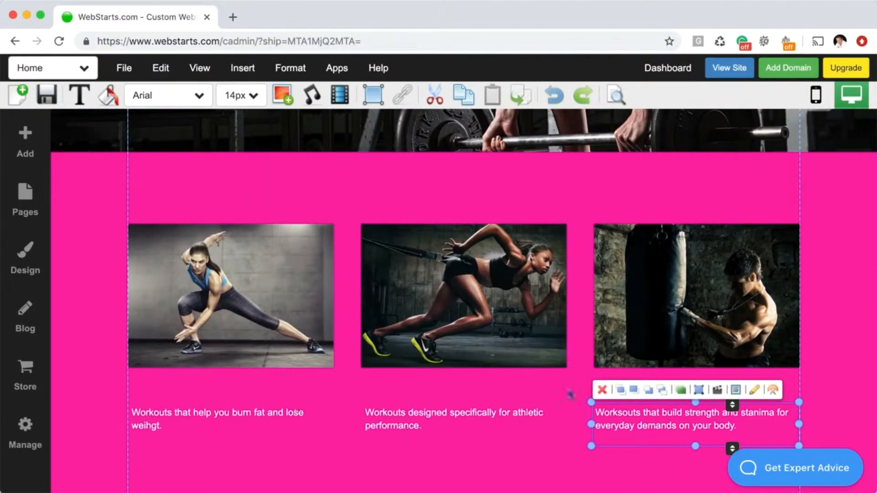
pyautogui.scroll(-5, 570, 395)
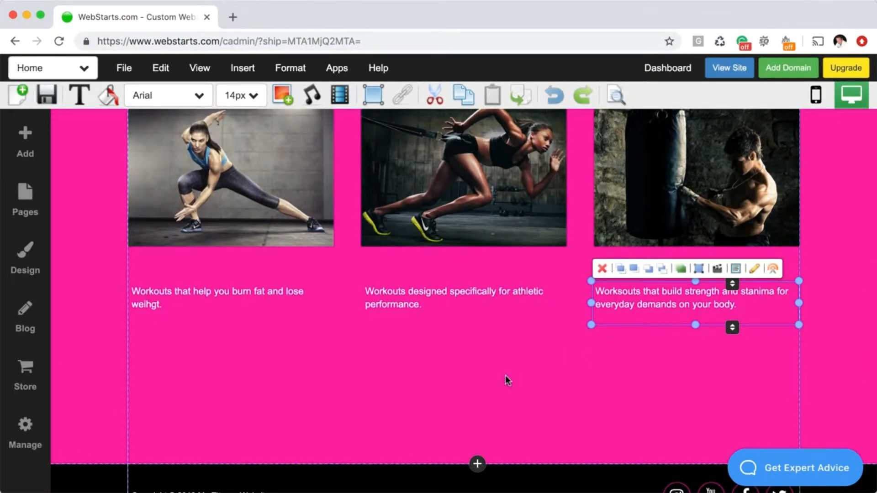
pyautogui.scroll(1, 505, 375)
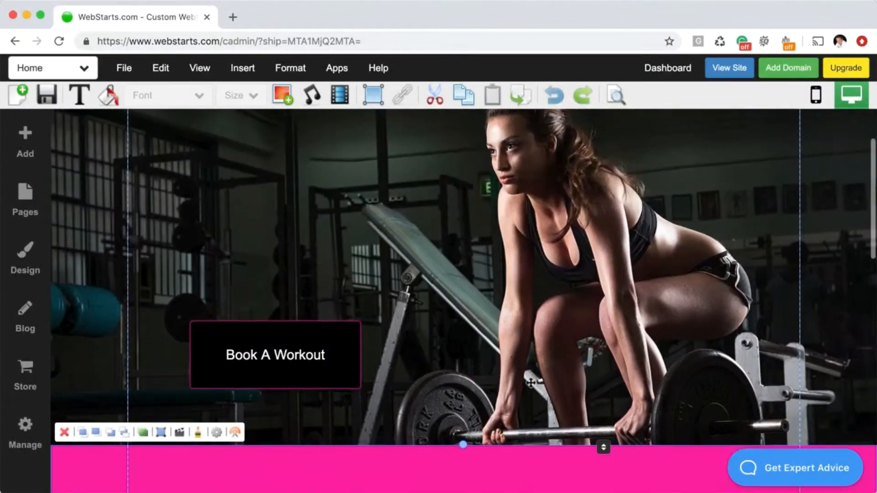
pyautogui.scroll(3, 530, 382)
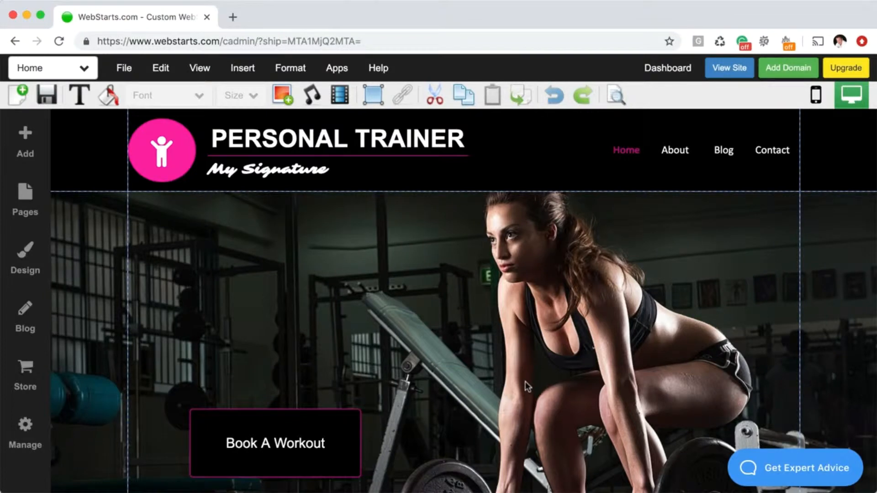
pyautogui.scroll(-1, 528, 387)
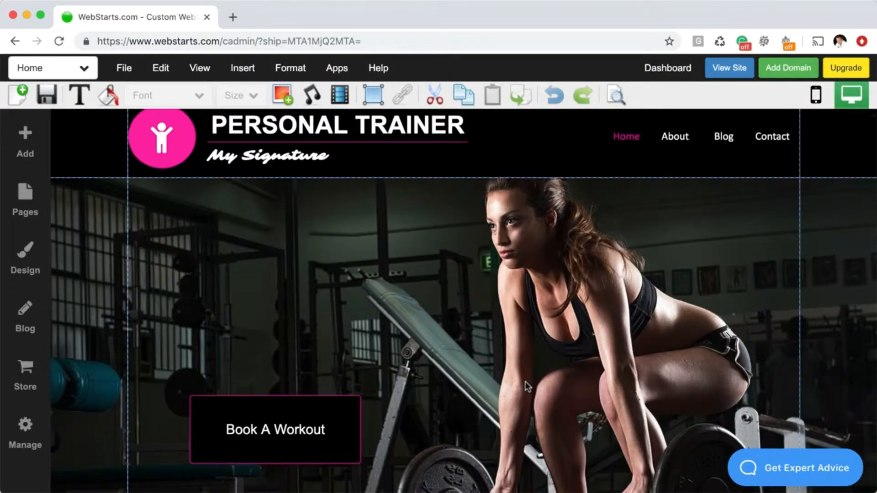
pyautogui.scroll(-3, 525, 382)
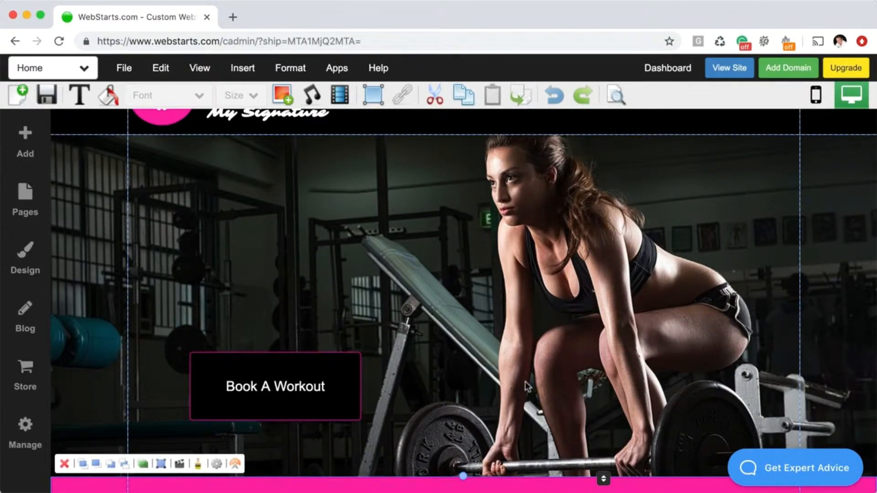
# - Search stock images for 'fitness' and insert the yoga-mat photo into the hero section
pyautogui.click(412, 310)
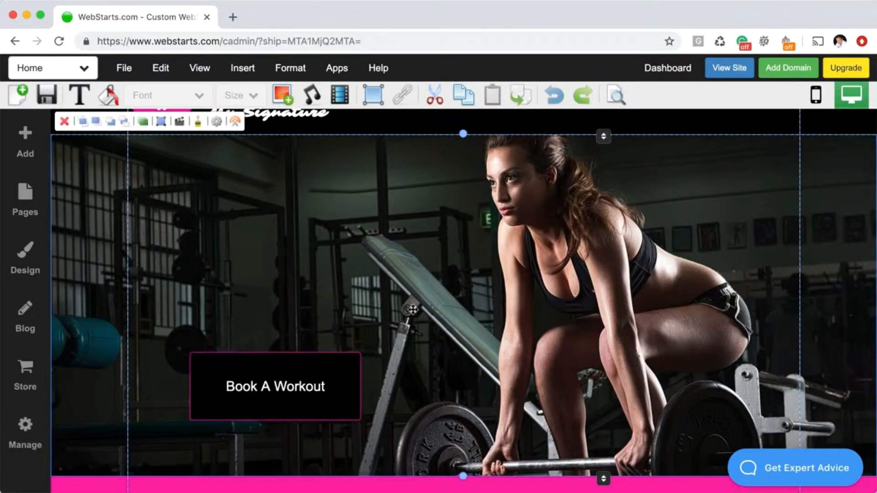
pyautogui.doubleClick(412, 310)
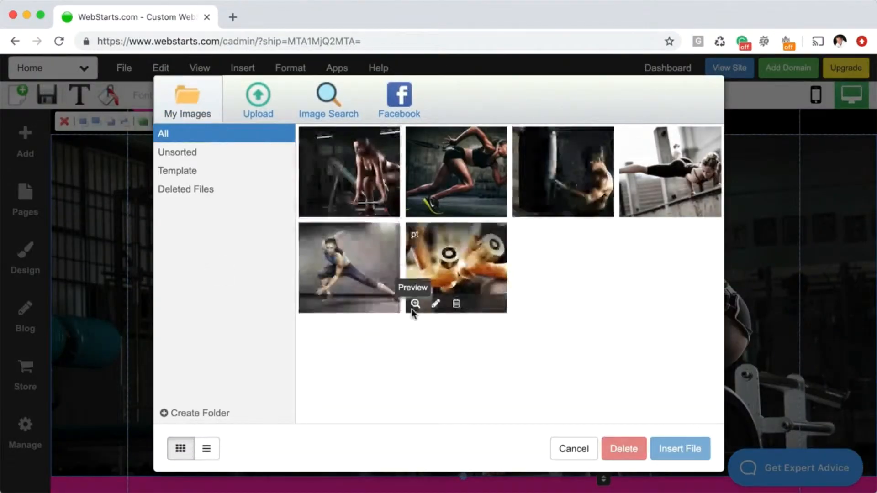
pyautogui.click(338, 113)
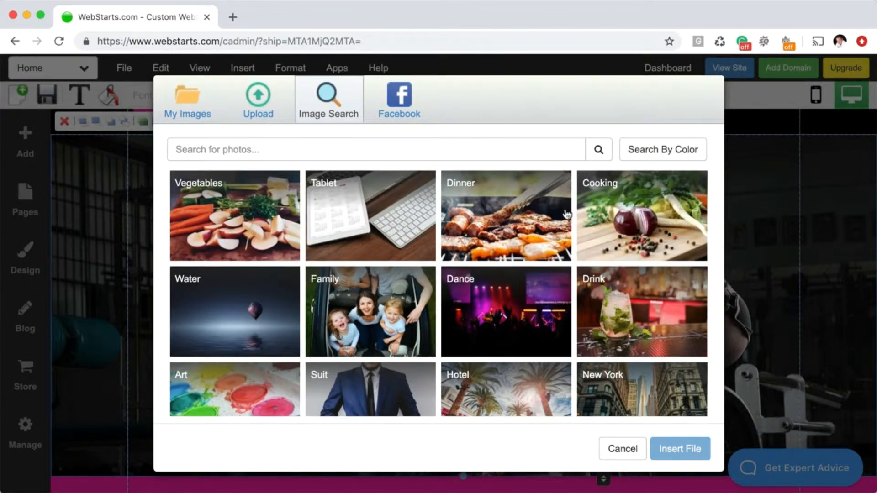
pyautogui.click(396, 154)
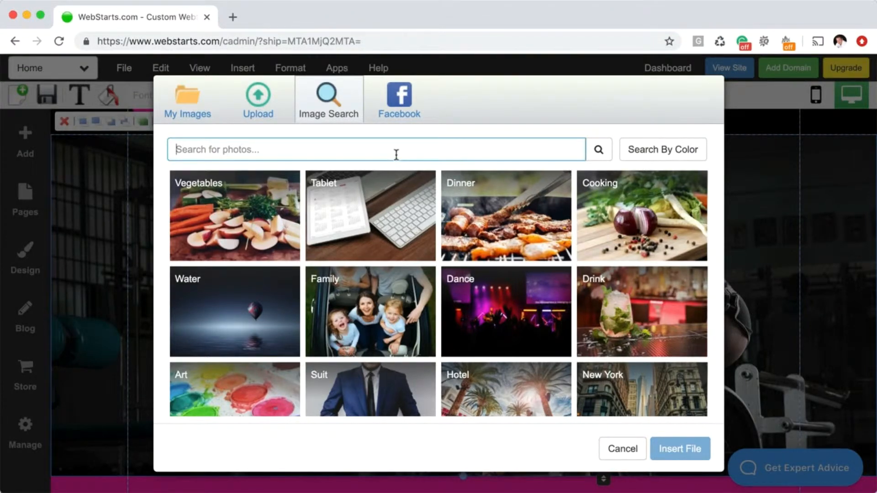
pyautogui.write('fi')
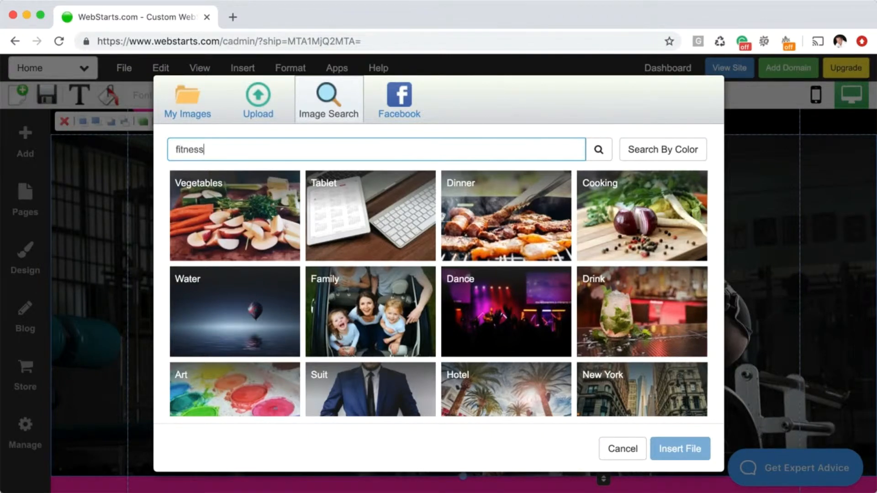
pyautogui.write('tness')
pyautogui.press('Return')
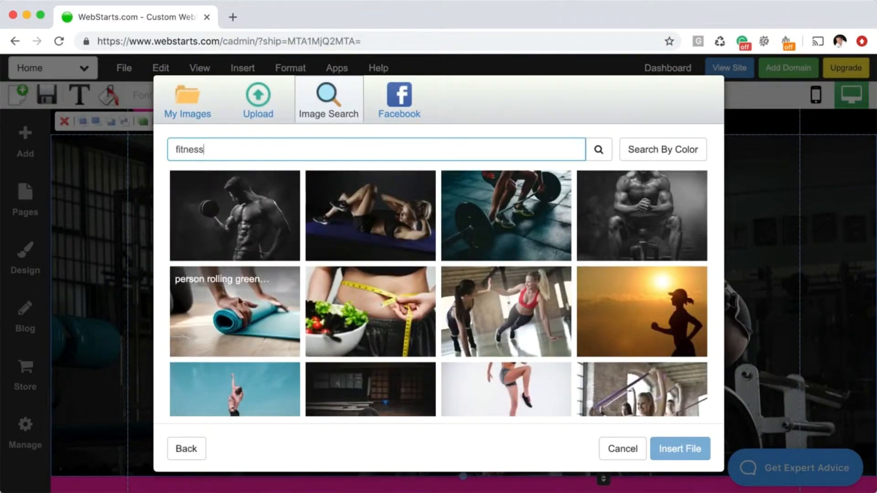
pyautogui.click(239, 314)
pyautogui.click(656, 449)
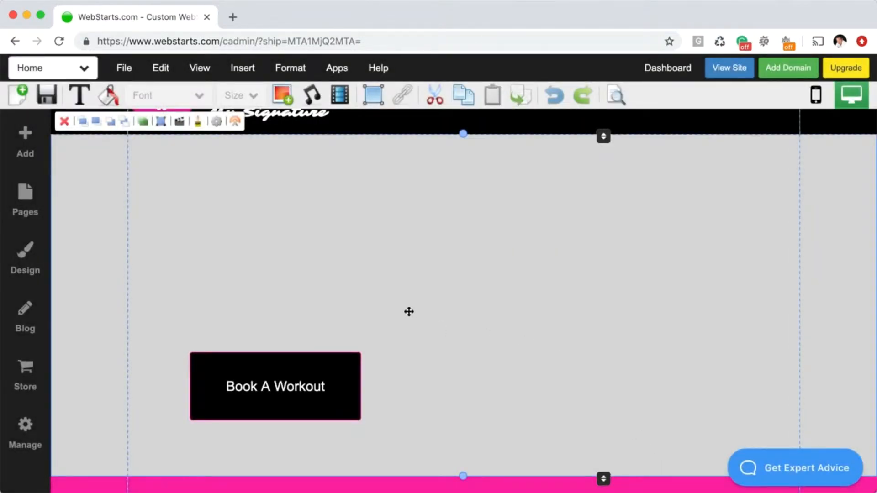
pyautogui.scroll(2, 428, 244)
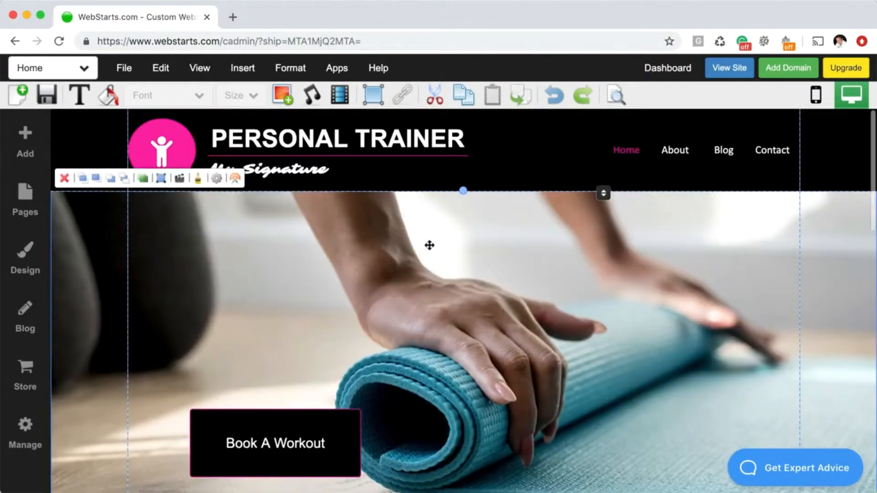
pyautogui.click(704, 103)
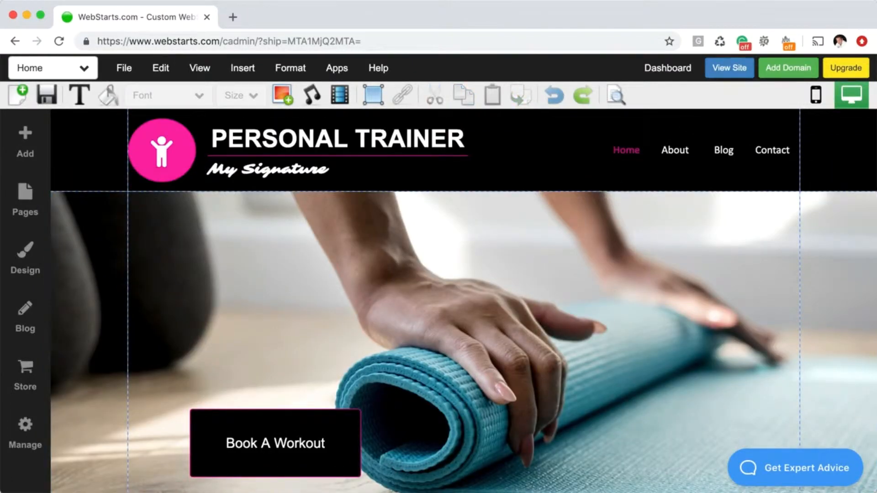
pyautogui.scroll(-2, 727, 185)
pyautogui.scroll(2, 726, 185)
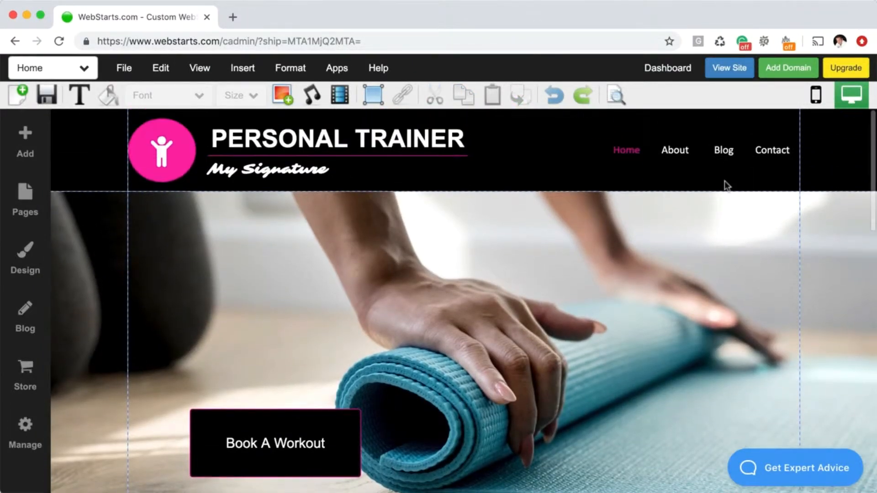
pyautogui.scroll(-1, 587, 230)
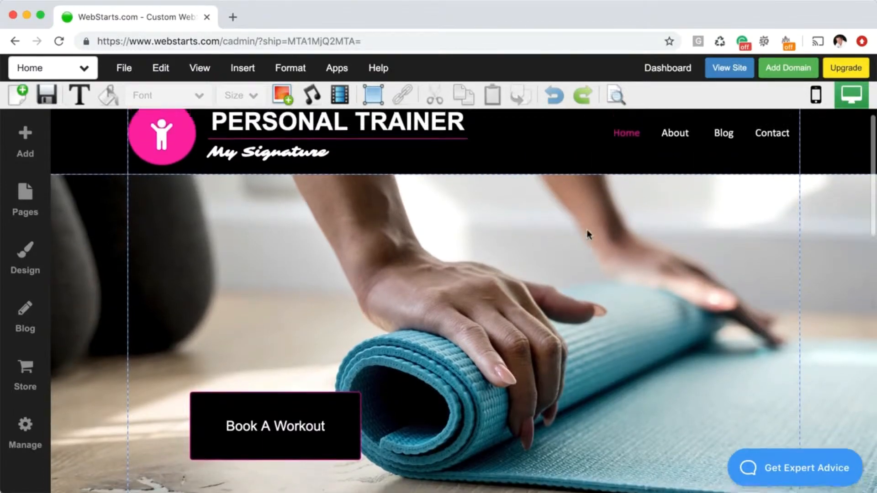
pyautogui.scroll(1, 586, 229)
pyautogui.scroll(-5, 601, 366)
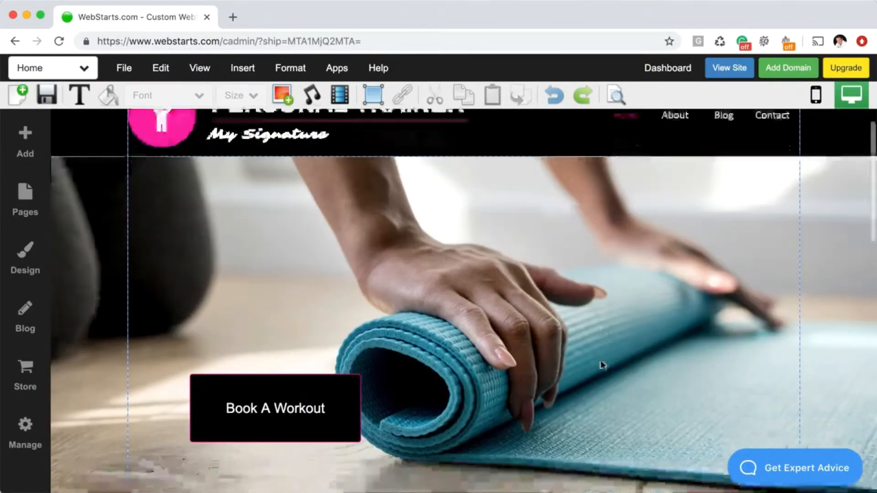
pyautogui.scroll(-5, 601, 368)
pyautogui.scroll(8, 601, 368)
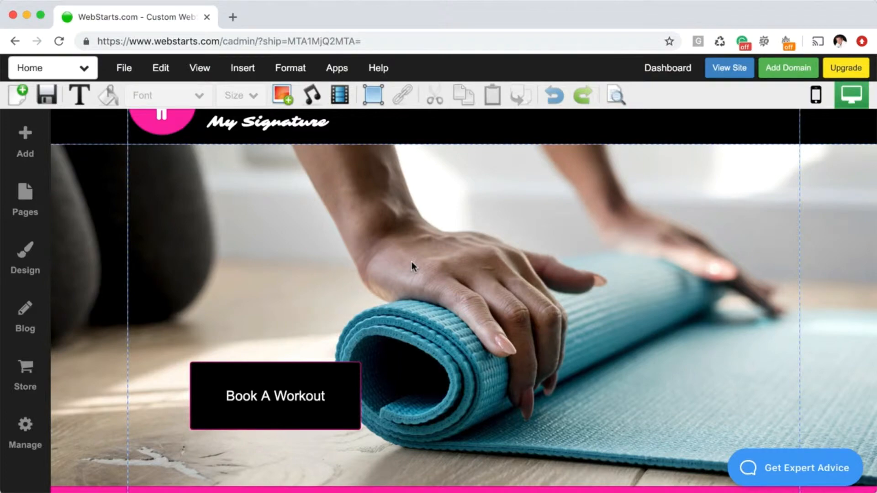
pyautogui.scroll(-8, 424, 262)
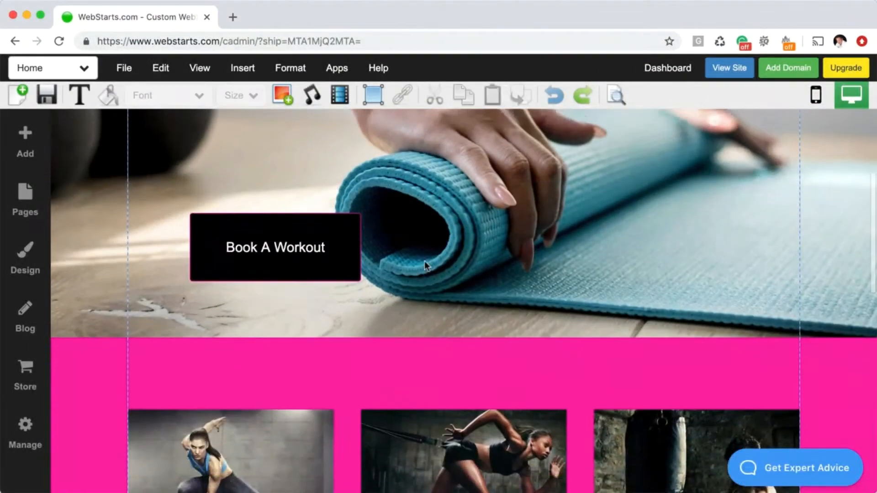
pyautogui.scroll(-5, 424, 261)
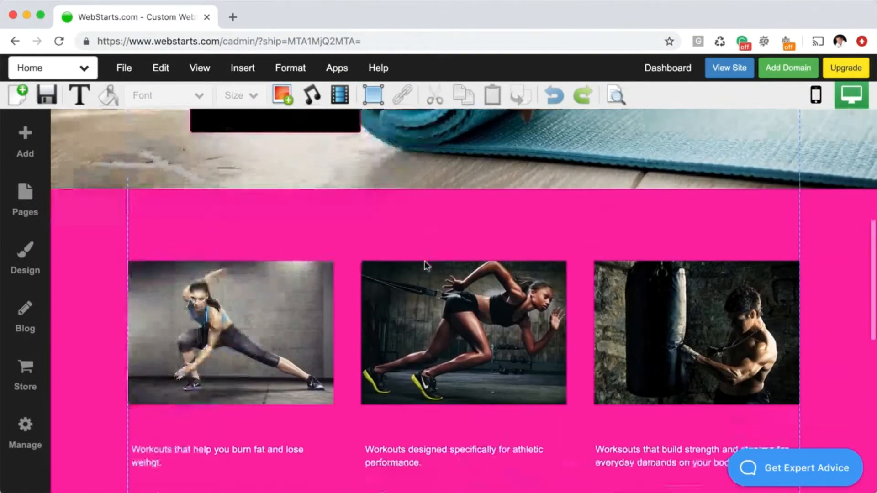
pyautogui.scroll(-3, 424, 261)
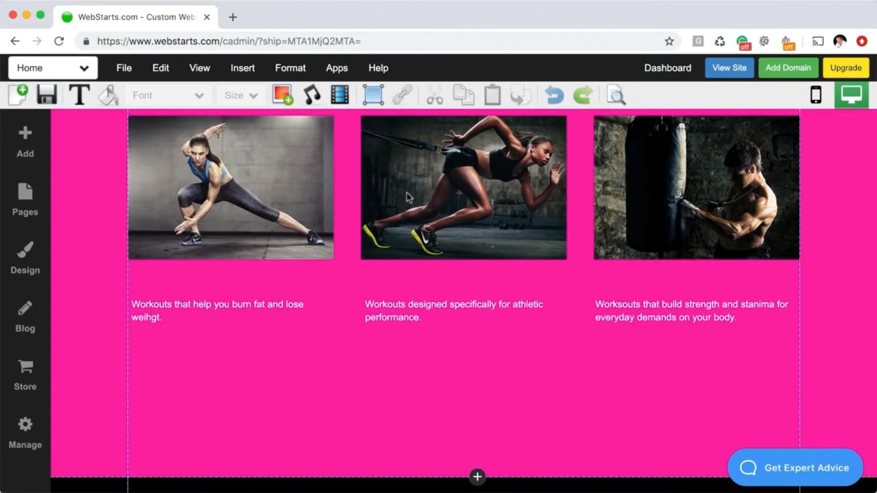
pyautogui.scroll(6, 420, 195)
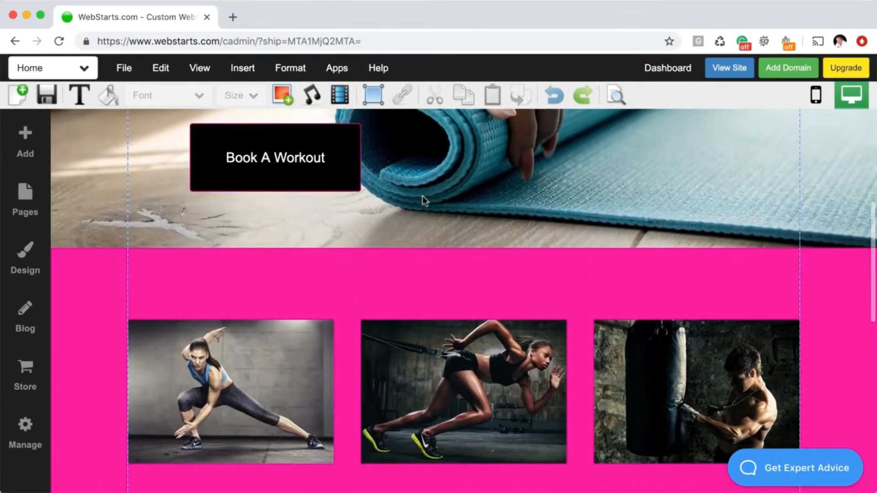
pyautogui.scroll(2, 423, 196)
pyautogui.scroll(8, 423, 196)
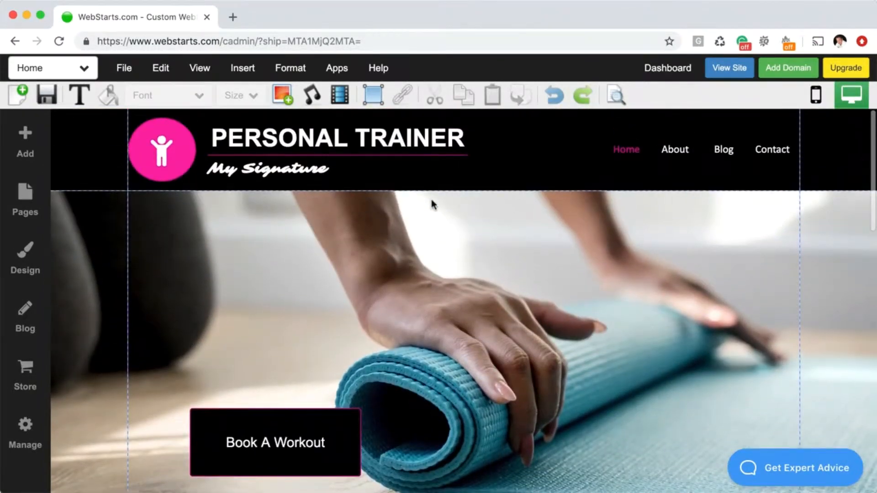
pyautogui.scroll(-3, 431, 199)
pyautogui.scroll(-6, 431, 199)
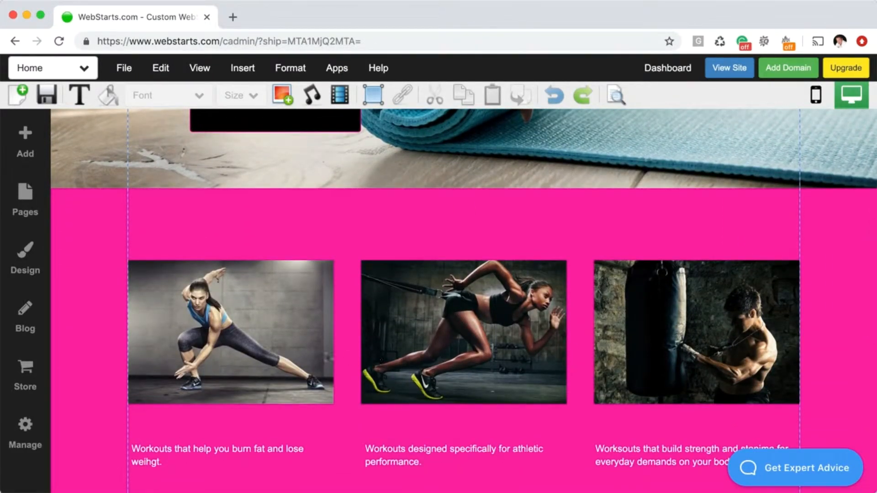
pyautogui.click(328, 357)
pyautogui.click(417, 363)
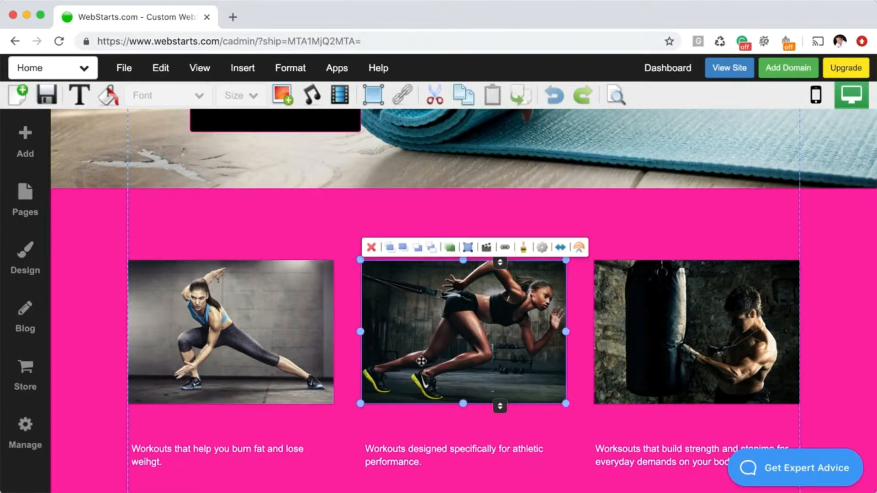
pyautogui.click(635, 364)
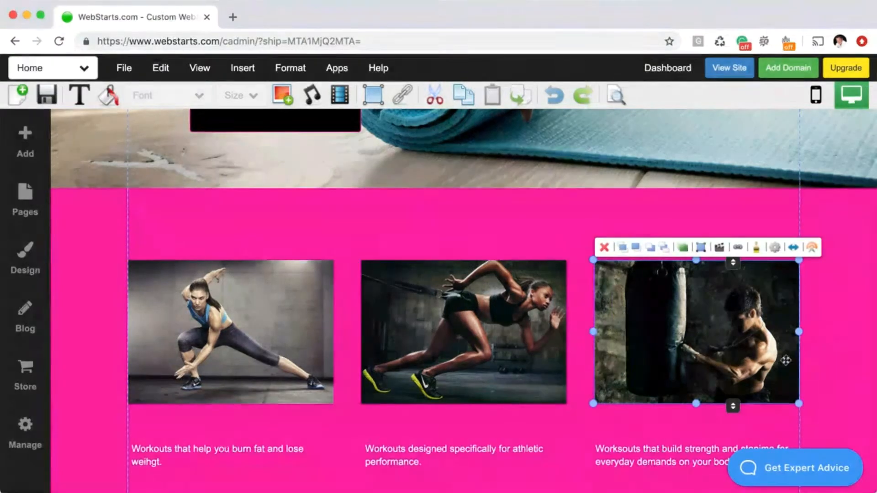
pyautogui.click(274, 329)
pyautogui.click(386, 341)
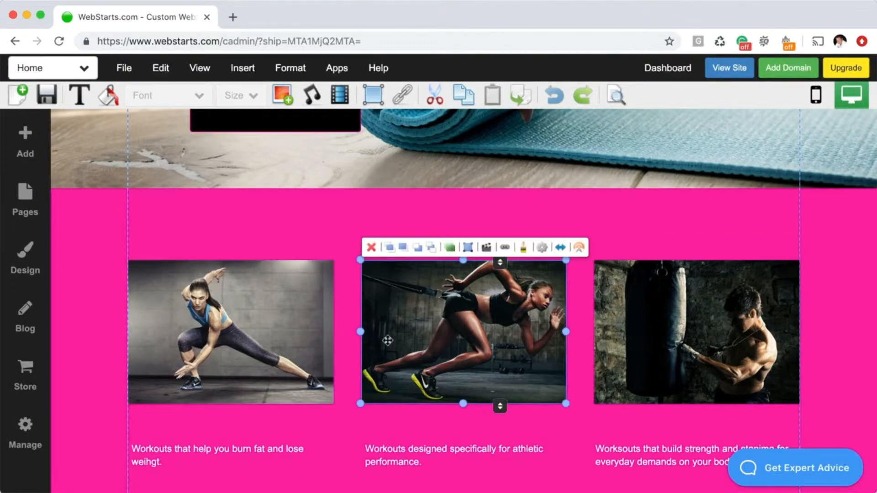
pyautogui.click(617, 343)
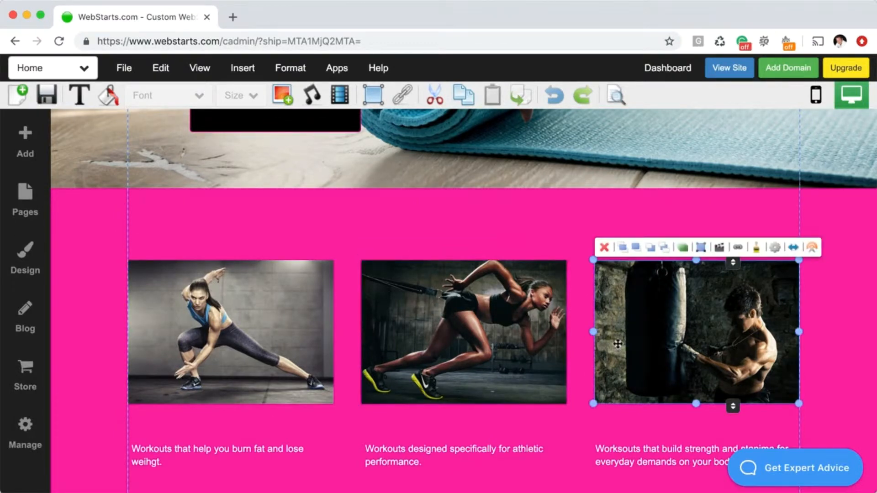
pyautogui.scroll(-5, 617, 343)
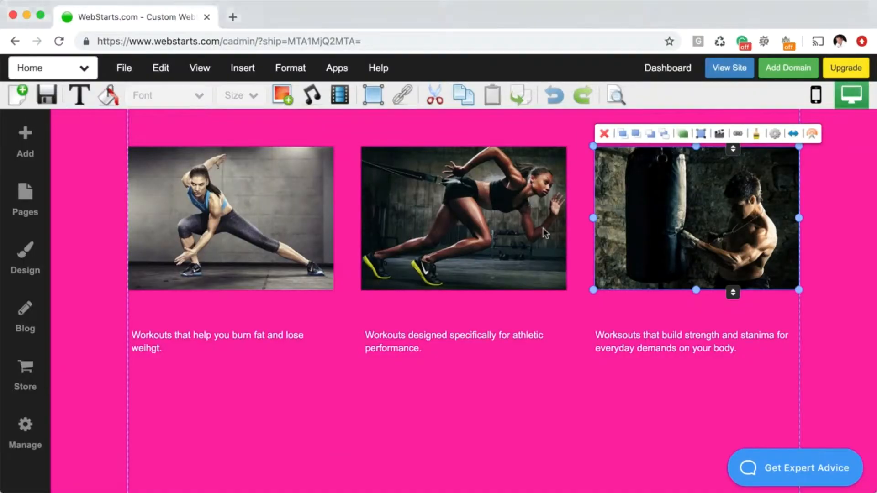
pyautogui.scroll(3, 544, 233)
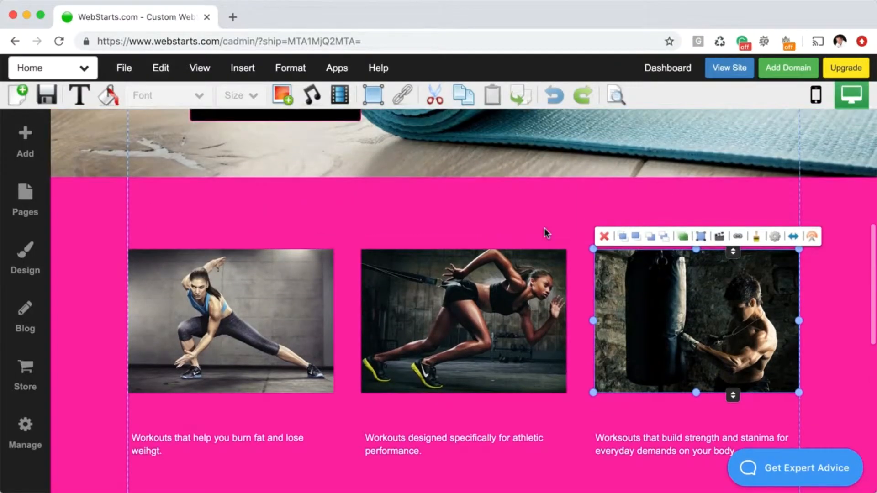
pyautogui.scroll(2, 544, 228)
pyautogui.scroll(5, 544, 229)
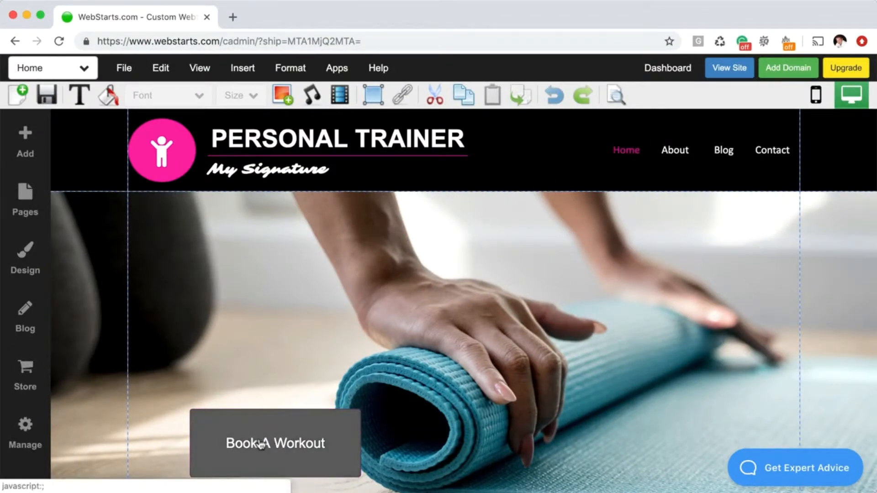
# - Drag the Book A Workout button around the hero, finally dropping it on the left margin guideline
pyautogui.click(282, 443)
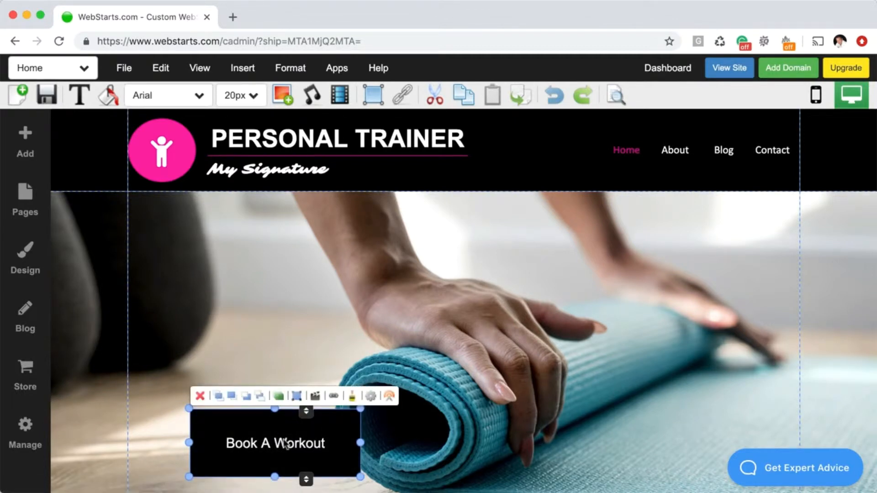
pyautogui.moveTo(285, 443); pyautogui.dragTo(224, 428)
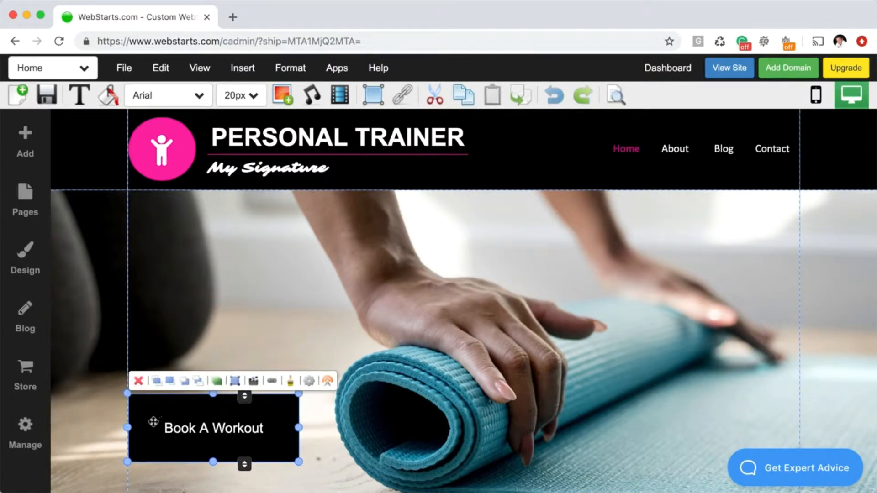
pyautogui.moveTo(154, 424); pyautogui.dragTo(402, 428)
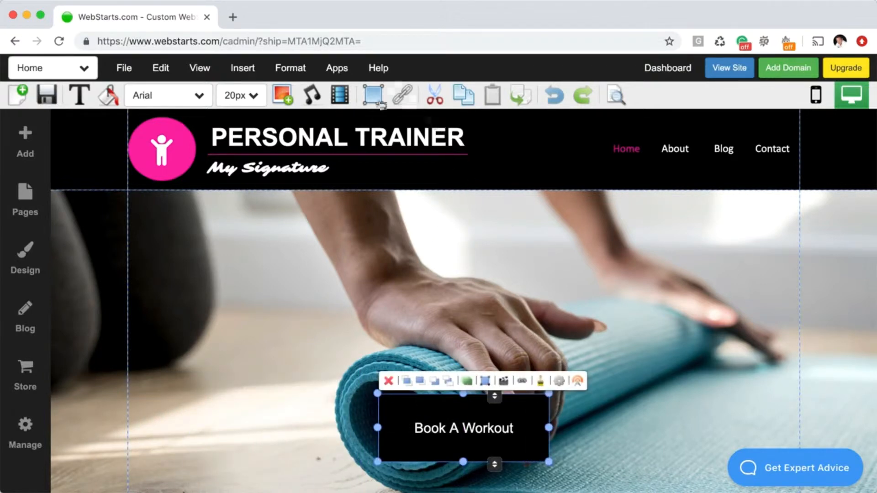
pyautogui.moveTo(454, 426); pyautogui.dragTo(473, 384)
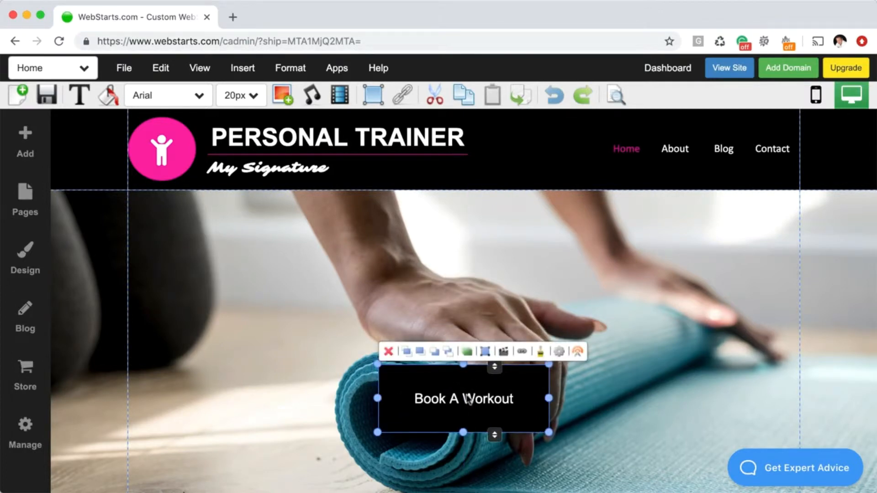
pyautogui.moveTo(483, 399); pyautogui.dragTo(237, 423)
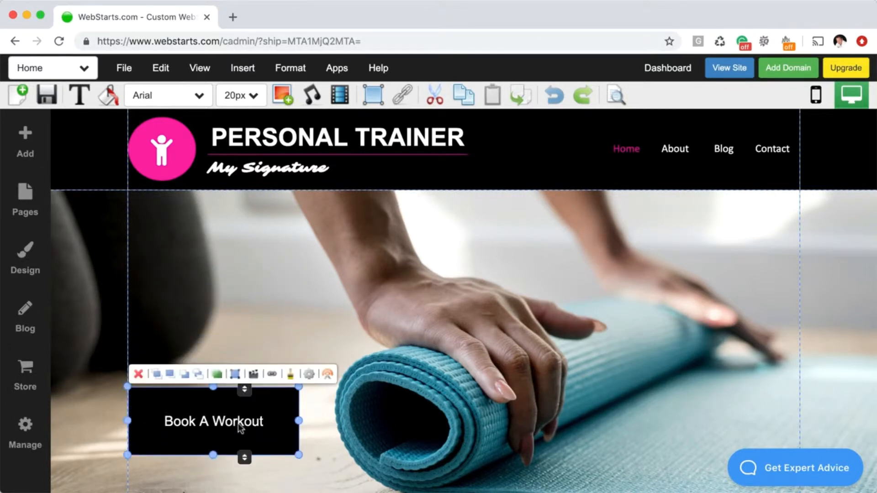
# - Turn on the View menu's Element Position readout
pyautogui.click(352, 425)
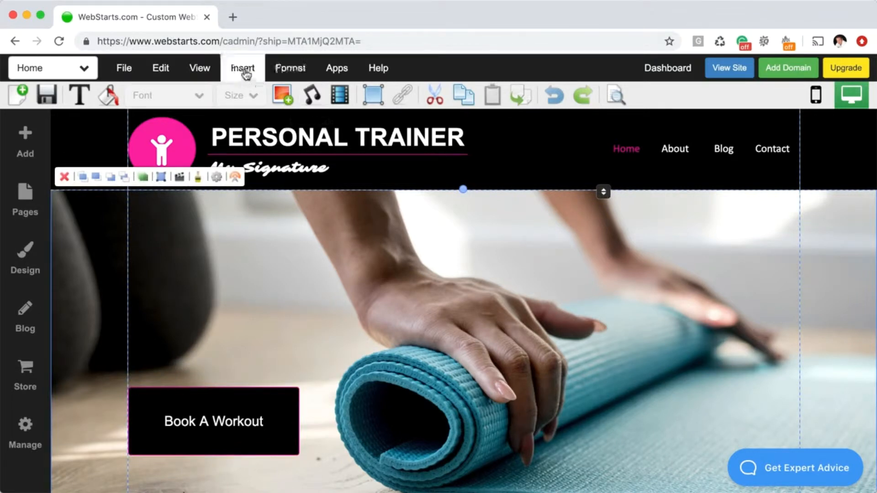
pyautogui.click(191, 68)
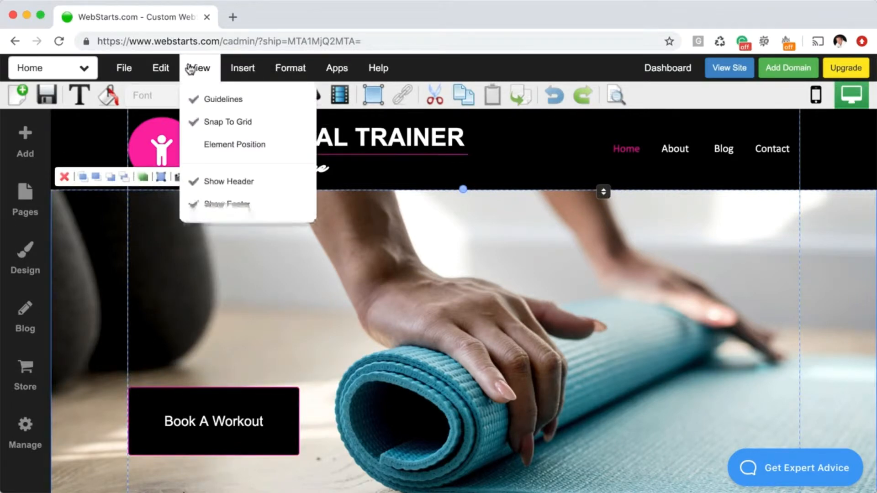
pyautogui.click(210, 145)
# - Place the Book A Workout button exactly at X:0, Y:290
pyautogui.click(233, 420)
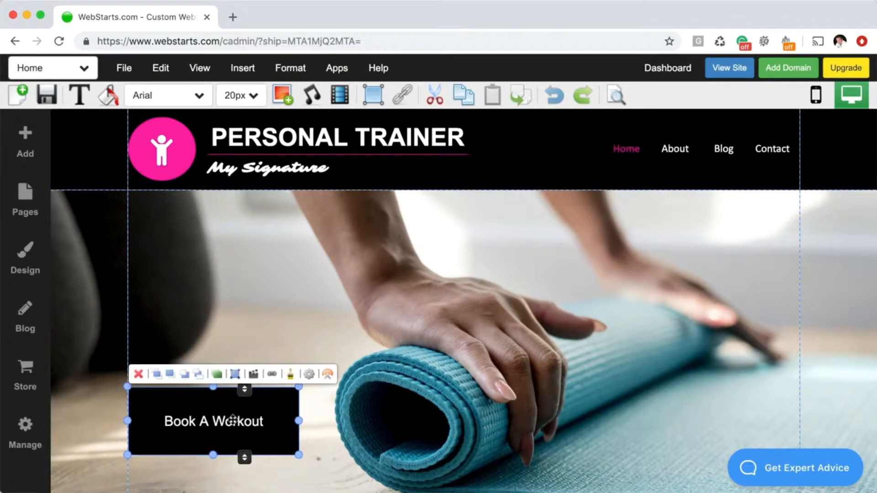
pyautogui.moveTo(233, 420)
pyautogui.mouseDown()
pyautogui.moveTo(233, 411)
pyautogui.moveTo(233, 421)
pyautogui.mouseUp()
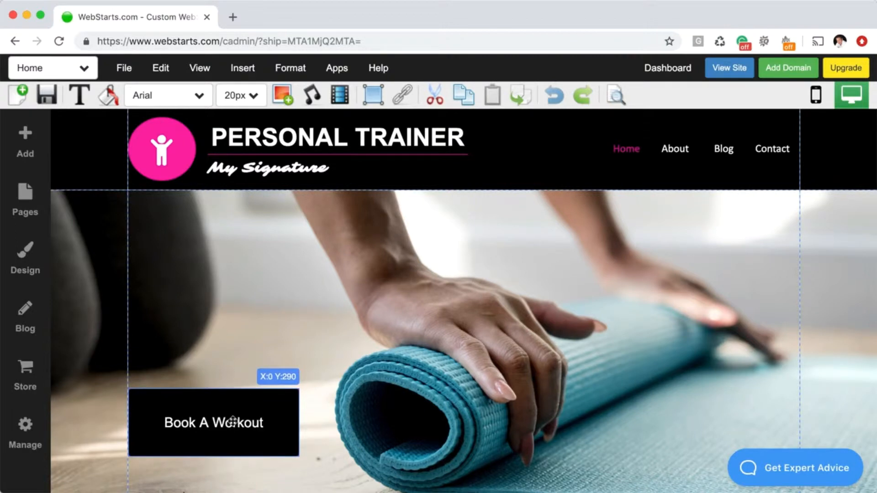
pyautogui.moveTo(233, 420); pyautogui.dragTo(233, 421)
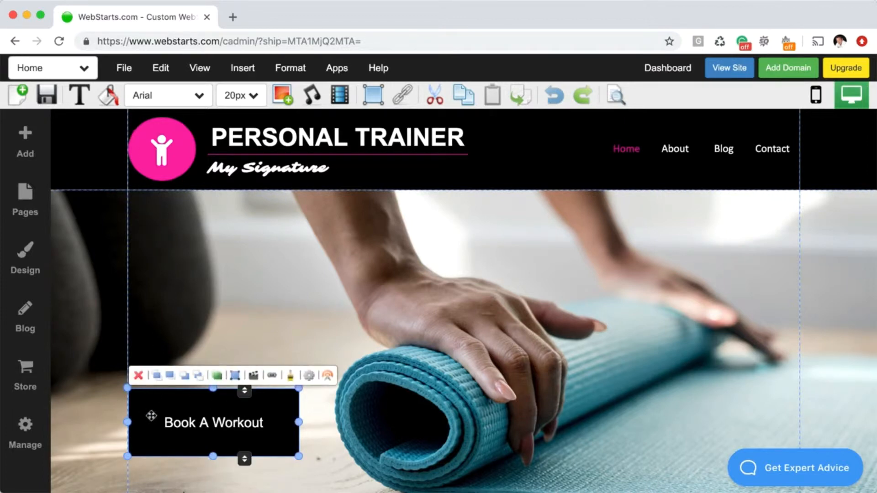
pyautogui.click(31, 142)
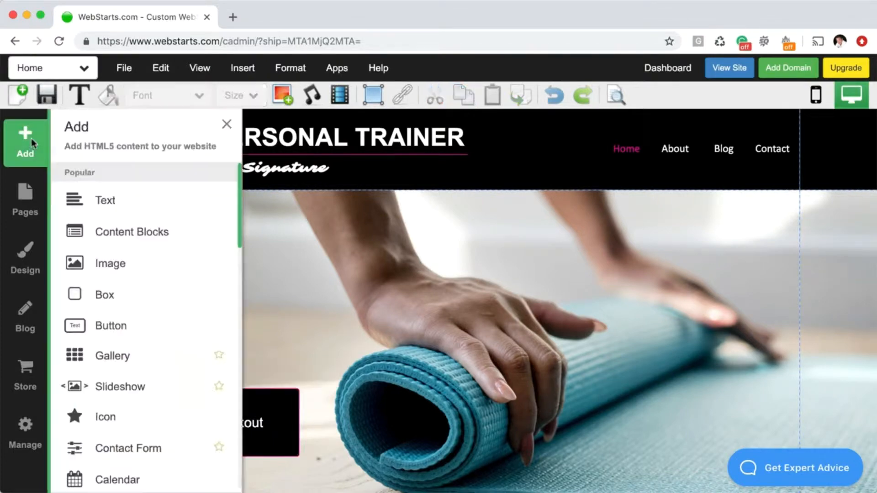
pyautogui.click(98, 200)
pyautogui.click(127, 281)
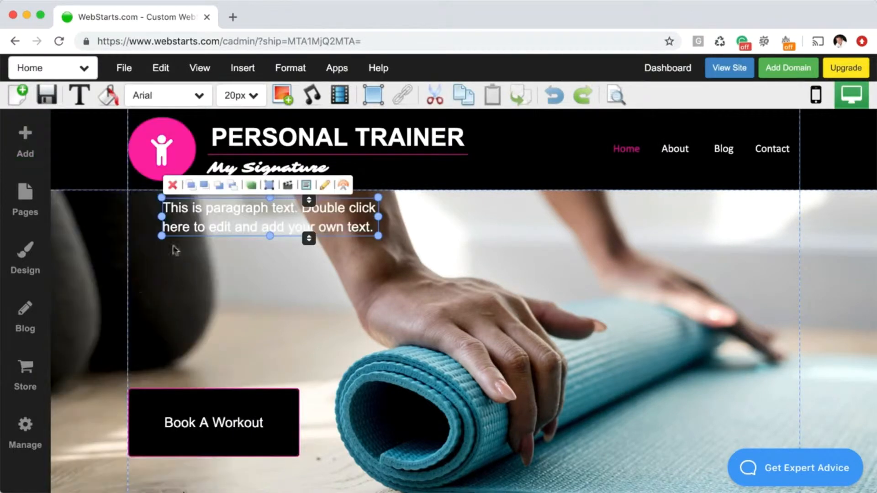
pyautogui.moveTo(185, 218); pyautogui.dragTo(477, 405)
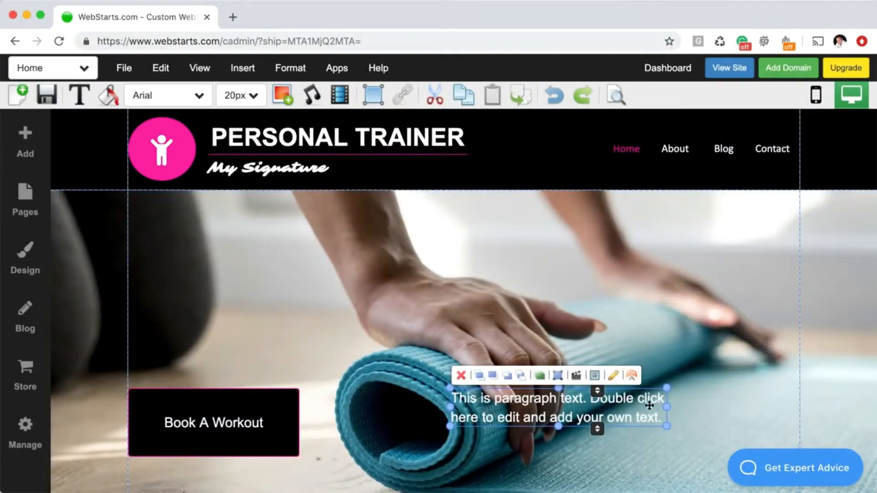
pyautogui.click(630, 414)
pyautogui.click(647, 400)
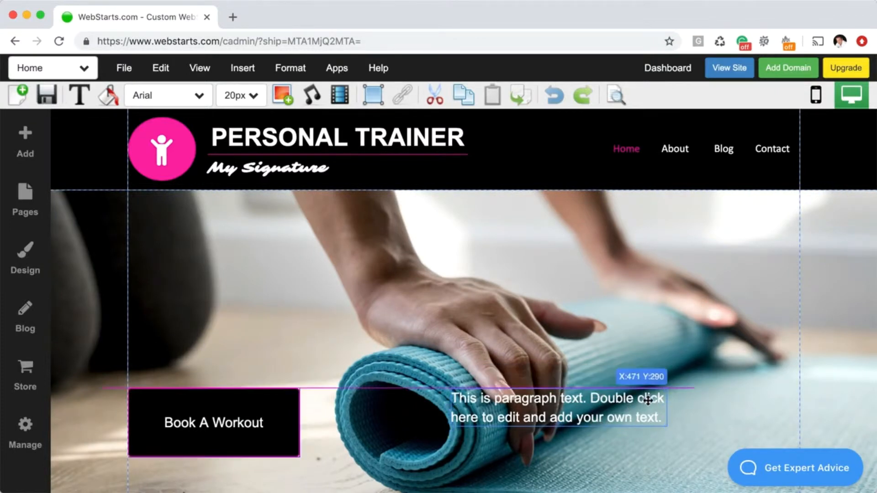
pyautogui.moveTo(648, 400); pyautogui.dragTo(638, 400)
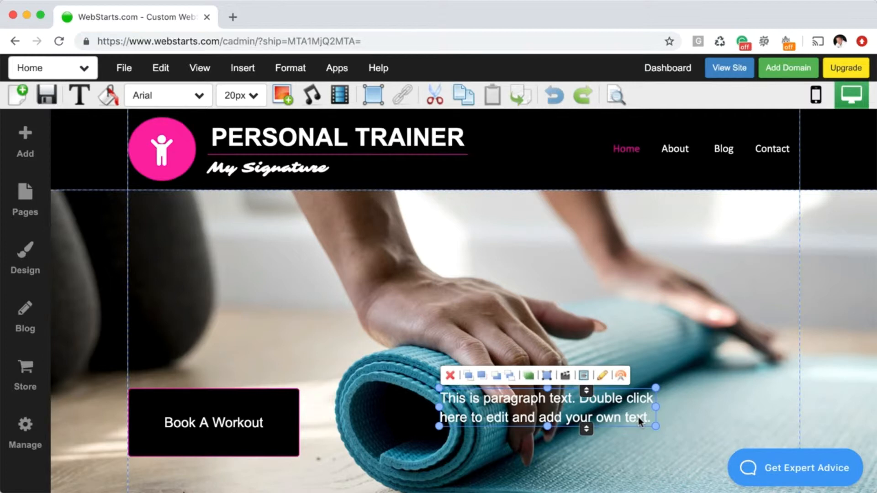
pyautogui.press('Up')
pyautogui.press('Up')
pyautogui.press('Up')
pyautogui.press('Up')
pyautogui.press('Up')
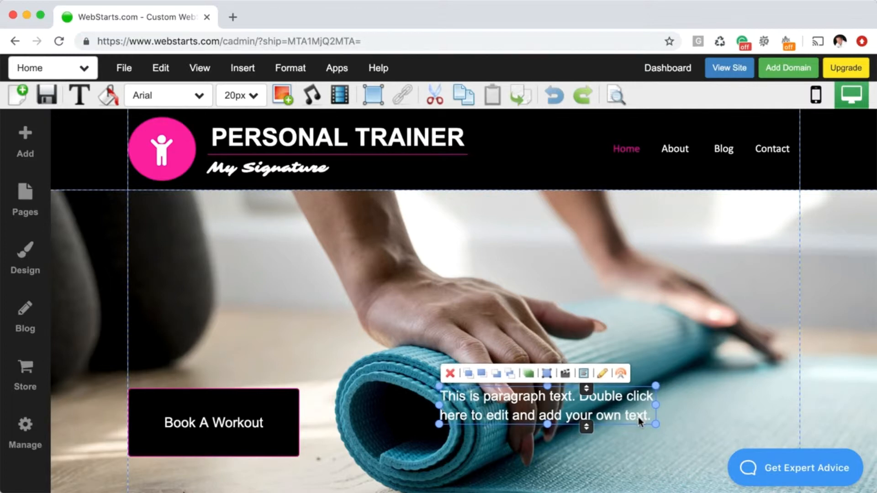
pyautogui.press('Up')
pyautogui.press('Up')
pyautogui.press('Up')
pyautogui.press('Down')
pyautogui.press('Down')
pyautogui.press('Down')
pyautogui.press('Down')
pyautogui.press('Down')
pyautogui.press('Left')
pyautogui.press('Left')
pyautogui.press('Left')
pyautogui.press('Left')
pyautogui.press('Left')
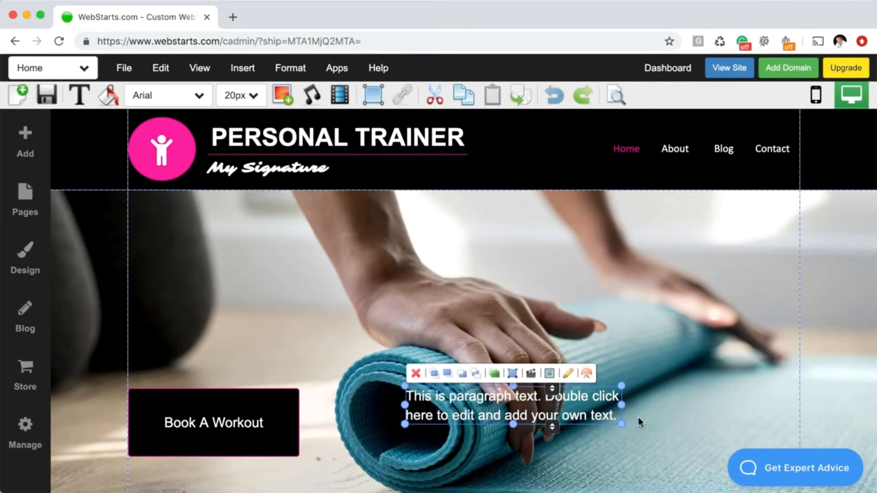
pyautogui.press('Right')
pyautogui.press('Right')
pyautogui.press('Right')
pyautogui.press('Right')
pyautogui.press('Right')
pyautogui.press('Right')
pyautogui.press('Right')
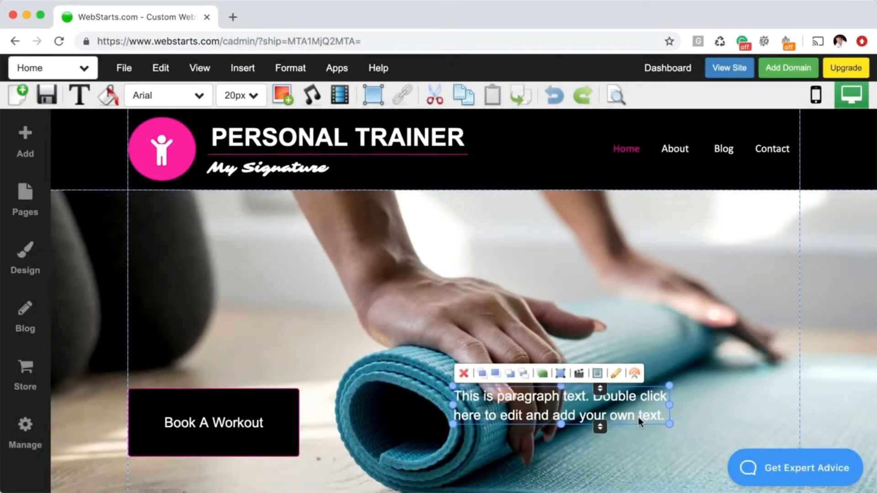
pyautogui.click(464, 374)
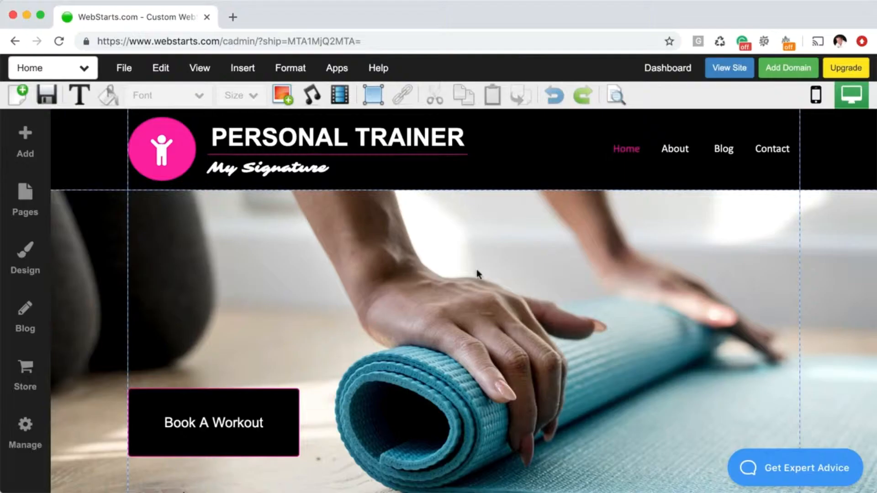
# - Add a Paragraph L placeholder text box onto the hero photo and widen it to two lines
pyautogui.scroll(-3, 512, 316)
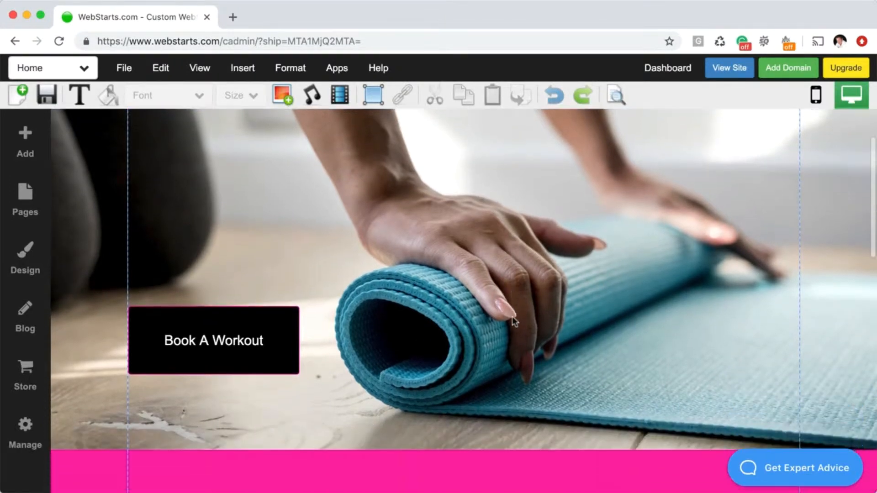
pyautogui.scroll(1, 513, 316)
pyautogui.scroll(-6, 513, 316)
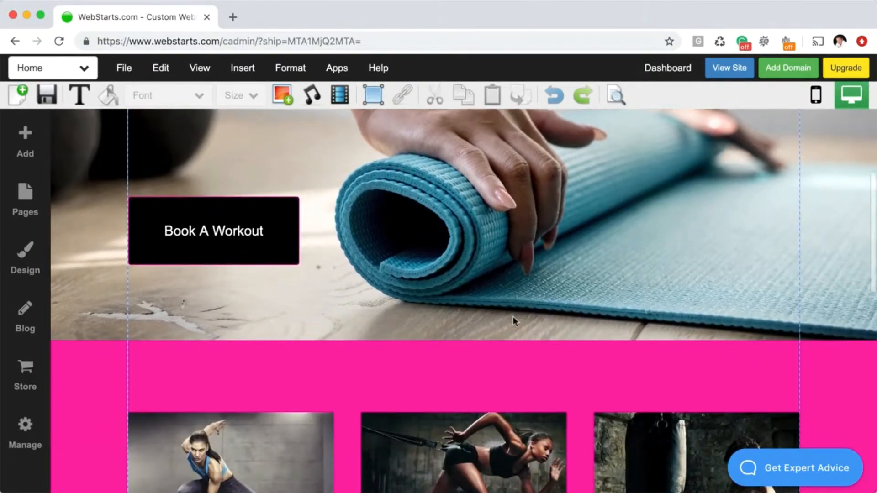
pyautogui.scroll(7, 514, 316)
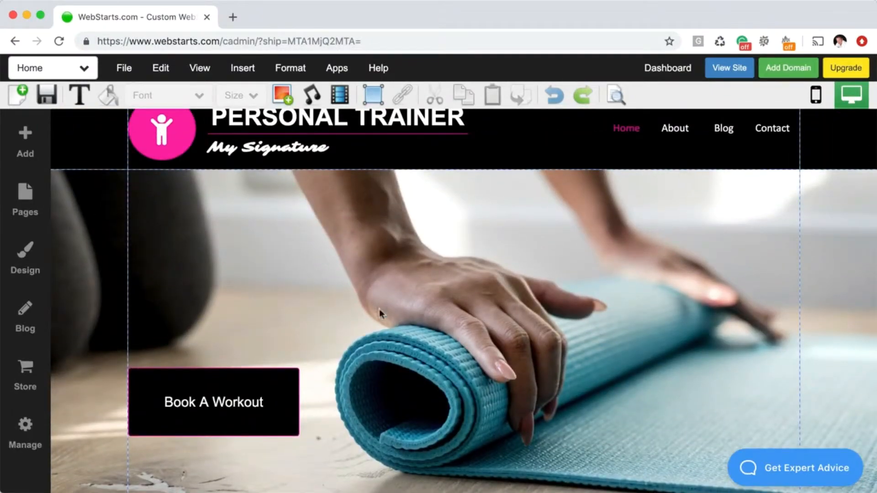
pyautogui.click(45, 147)
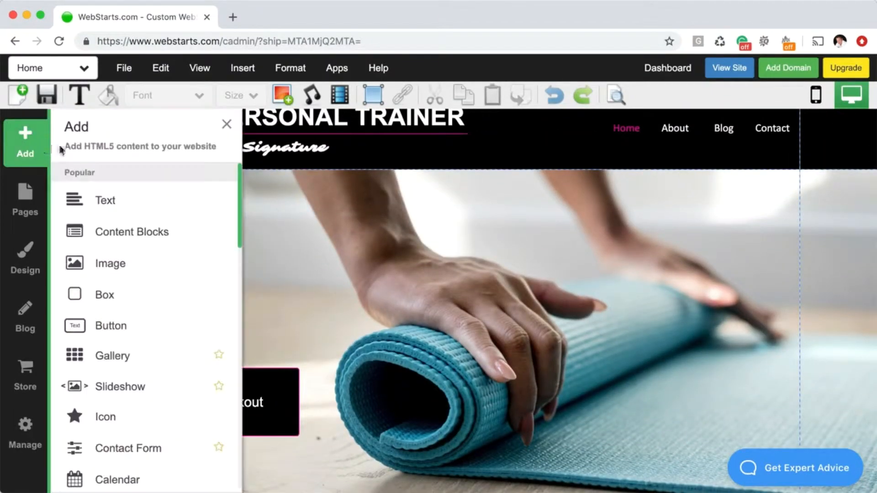
pyautogui.click(105, 207)
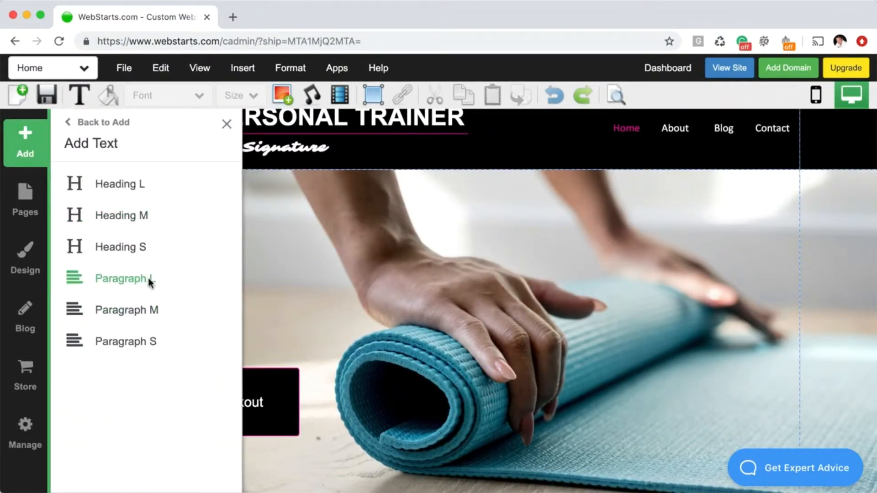
pyautogui.click(147, 280)
pyautogui.moveTo(220, 223); pyautogui.dragTo(184, 234)
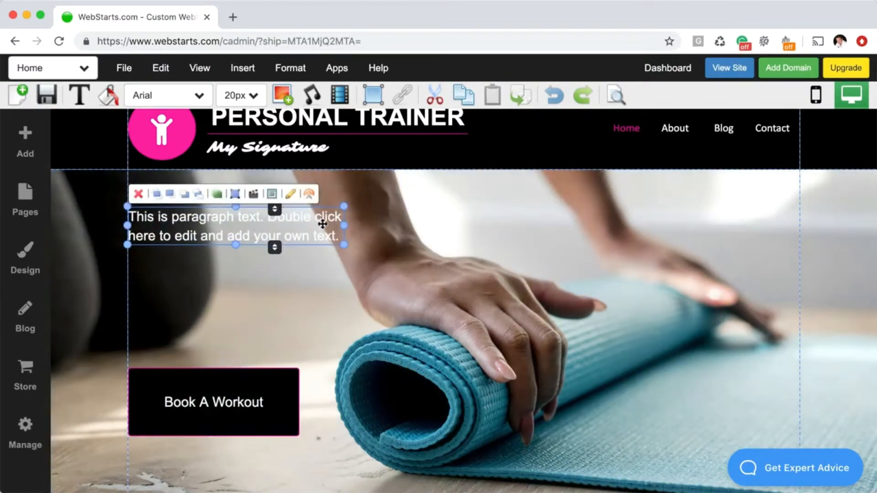
pyautogui.moveTo(344, 223); pyautogui.dragTo(460, 225)
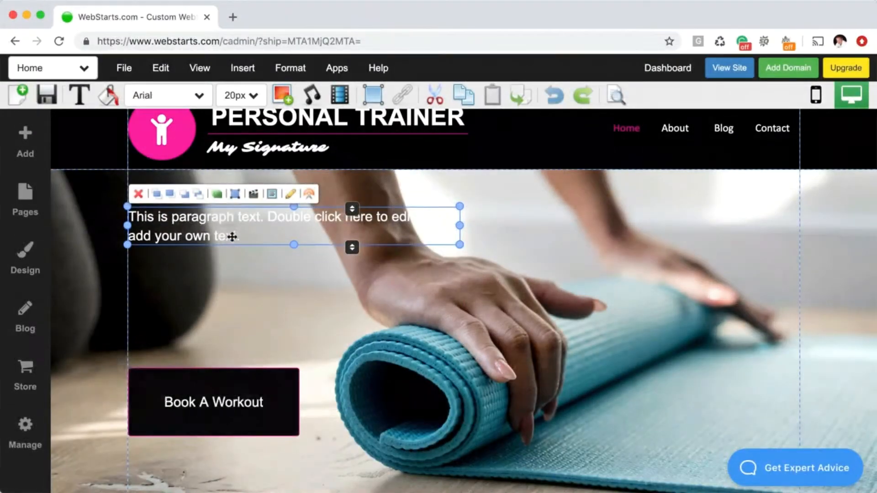
pyautogui.click(25, 141)
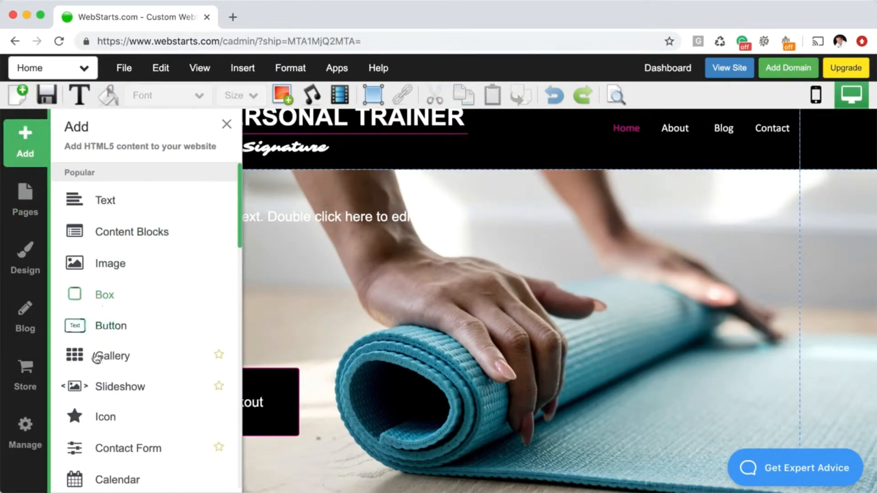
# - Insert a Facebook icon, color it white, and move it to the hero's lower right (X:860, Y:290)
pyautogui.click(105, 417)
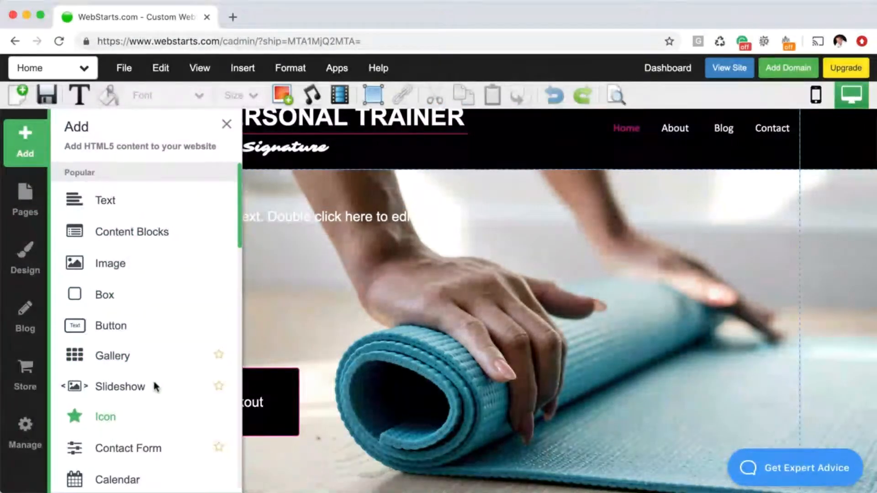
pyautogui.click(243, 226)
pyautogui.moveTo(200, 253); pyautogui.dragTo(180, 327)
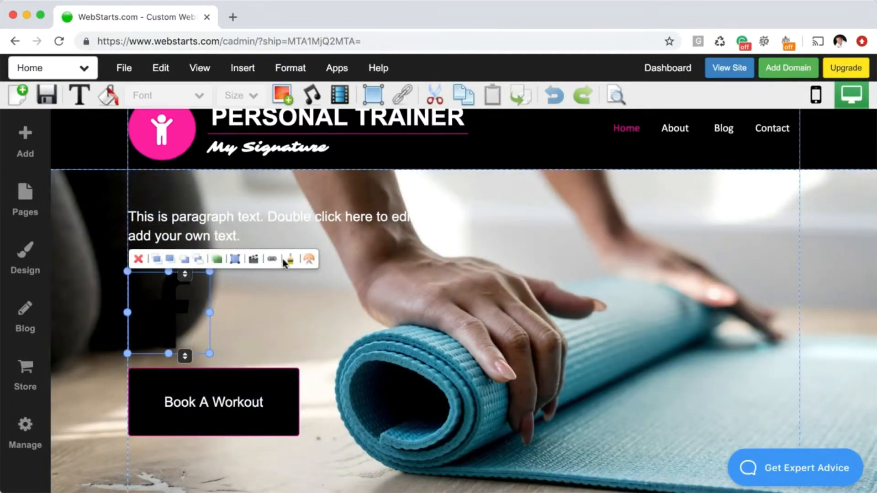
pyautogui.click(110, 96)
pyautogui.click(132, 149)
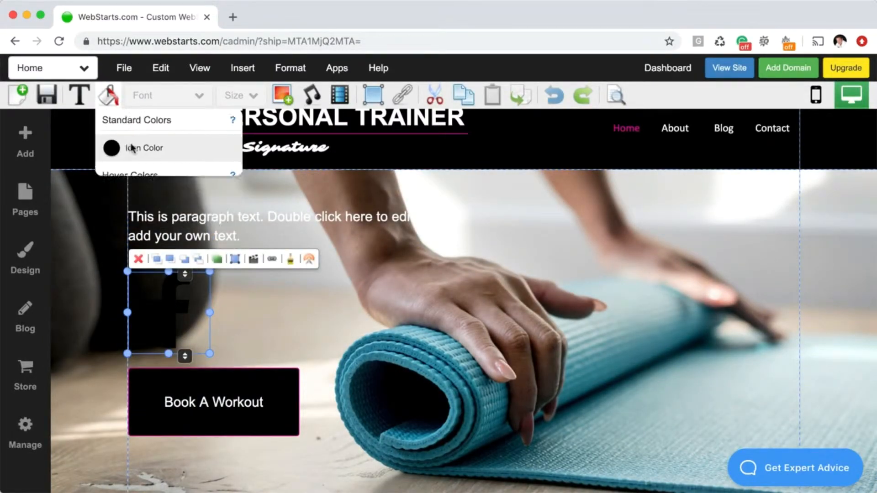
pyautogui.click(111, 98)
pyautogui.click(132, 151)
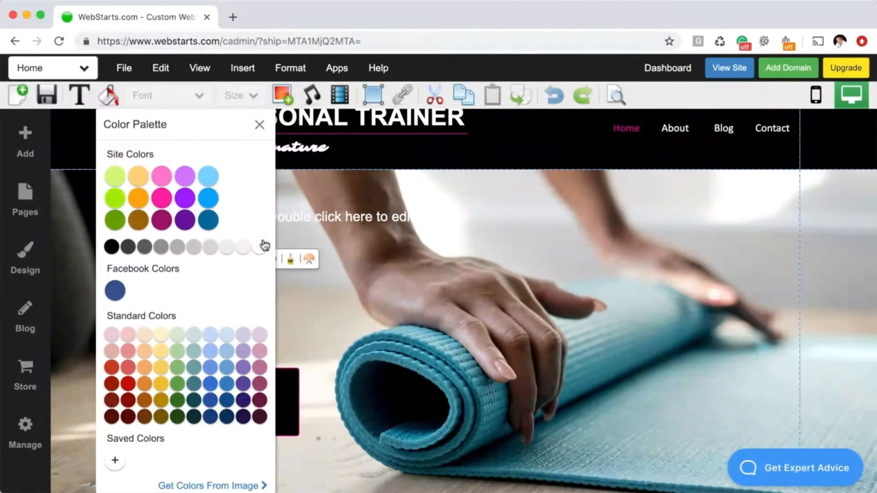
pyautogui.click(259, 125)
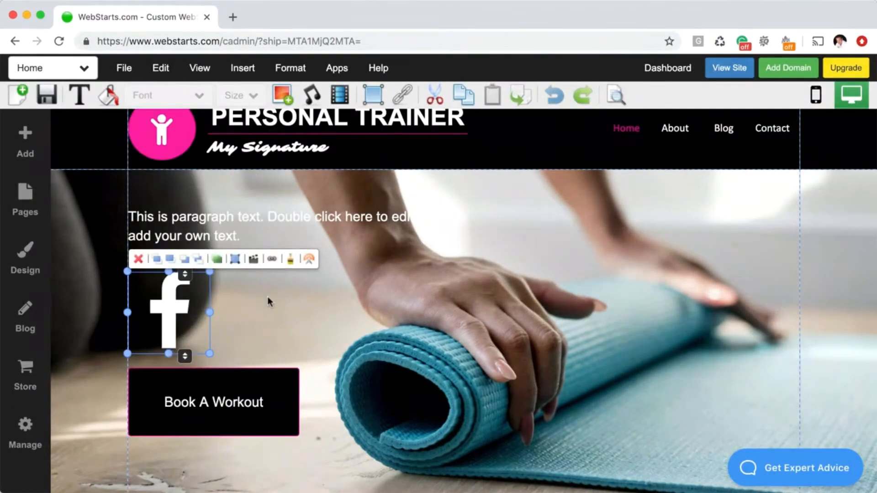
pyautogui.moveTo(174, 307); pyautogui.dragTo(756, 398)
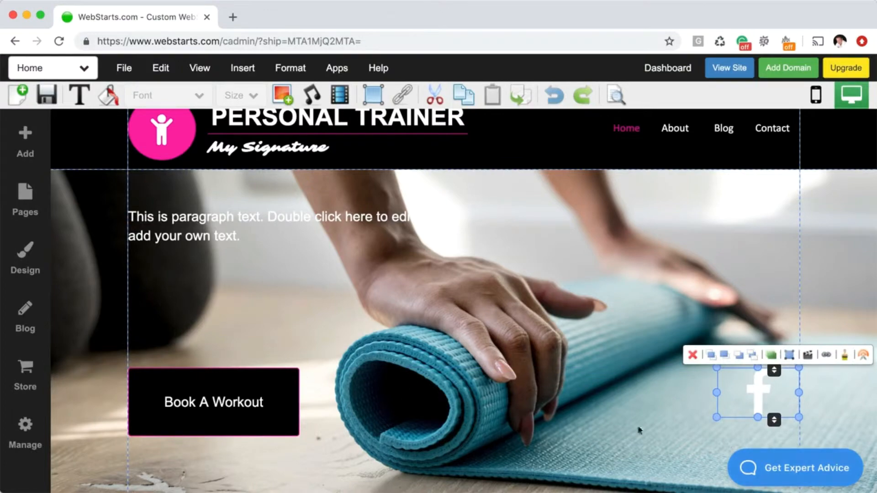
# - Move the placeholder paragraph to the hero's right side and right-align its text, keeping Paragraph L
pyautogui.click(272, 218)
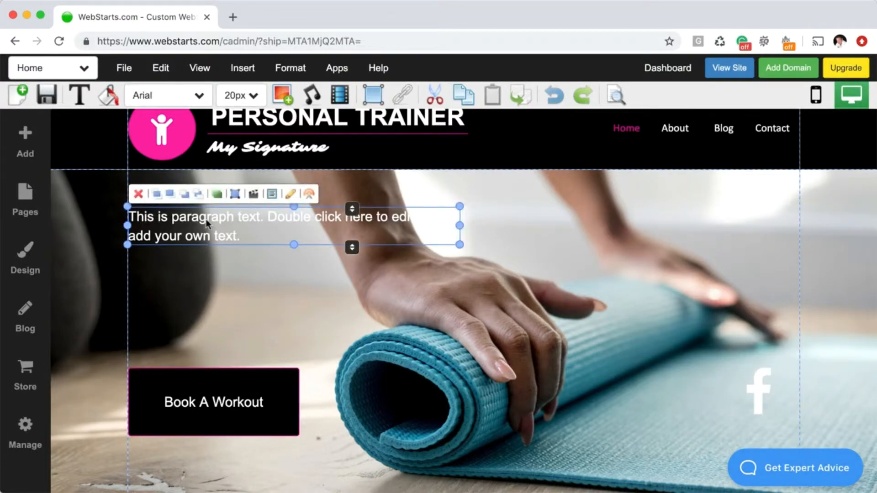
pyautogui.moveTo(206, 223); pyautogui.dragTo(547, 239)
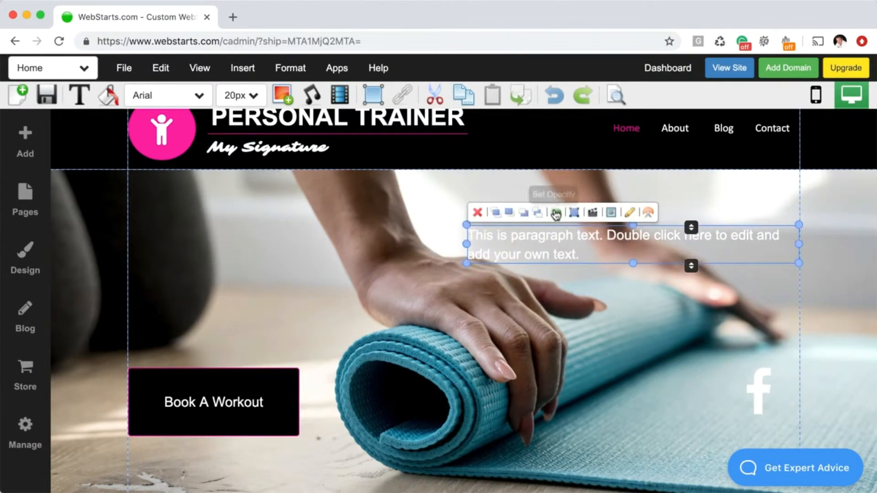
pyautogui.doubleClick(569, 240)
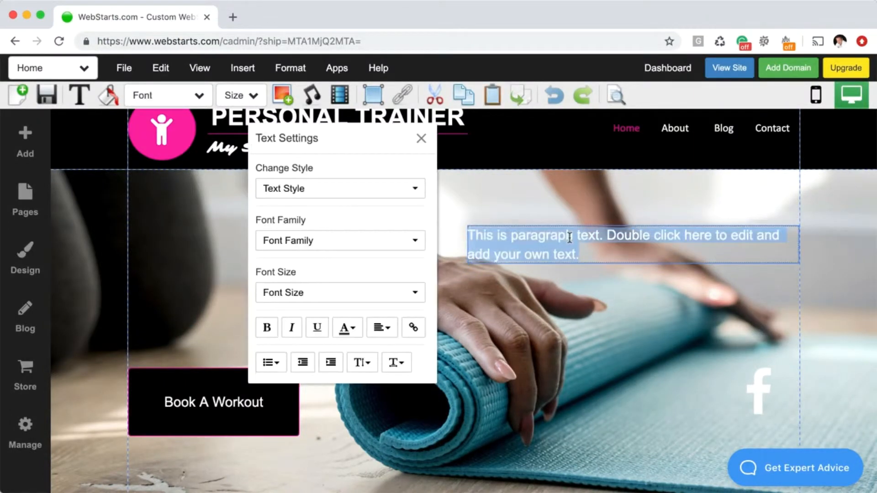
pyautogui.click(345, 185)
pyautogui.click(385, 299)
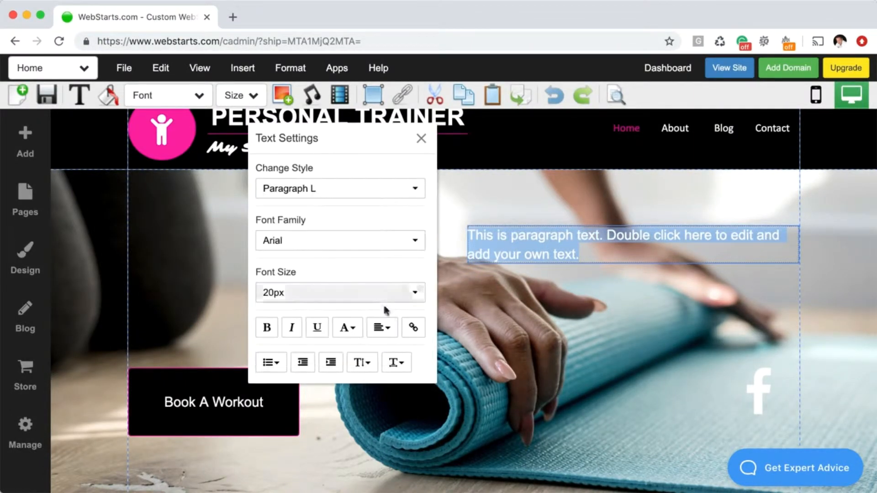
pyautogui.click(382, 327)
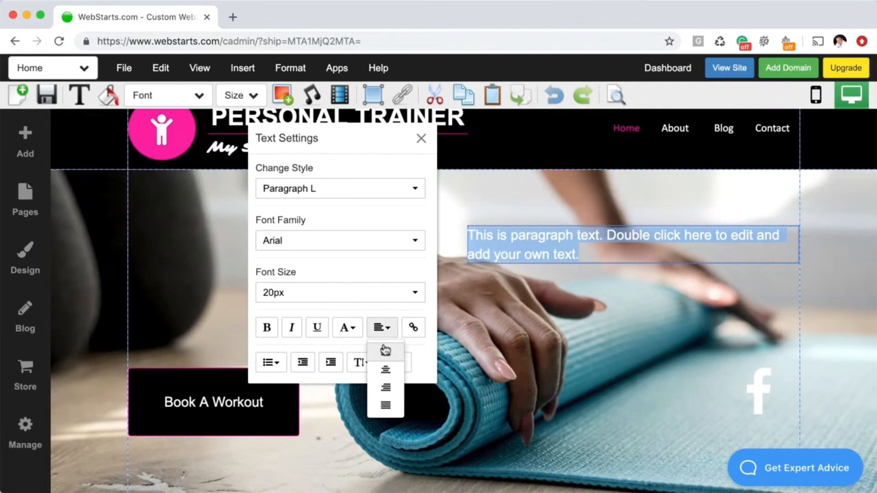
pyautogui.click(386, 388)
pyautogui.click(598, 207)
# - Nudge the paragraph and the Facebook icon slightly upward into their final positions
pyautogui.scroll(1, 319, 161)
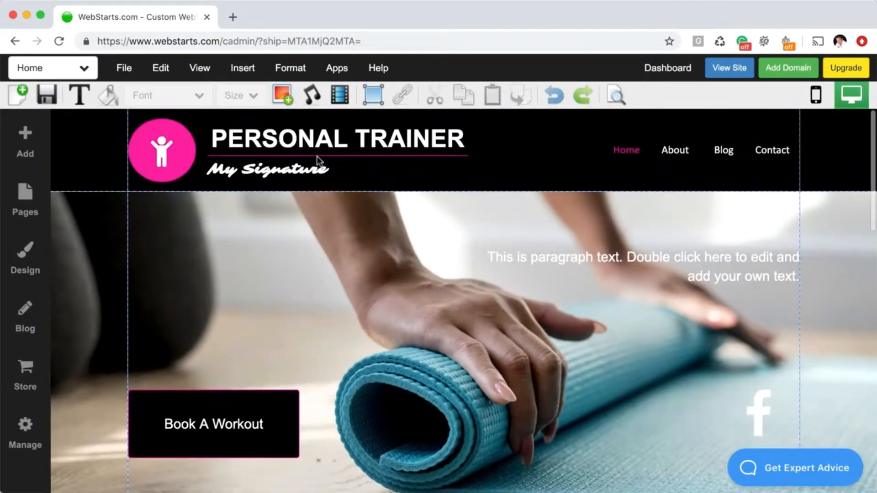
pyautogui.moveTo(524, 260); pyautogui.dragTo(525, 250)
pyautogui.moveTo(758, 433); pyautogui.dragTo(756, 423)
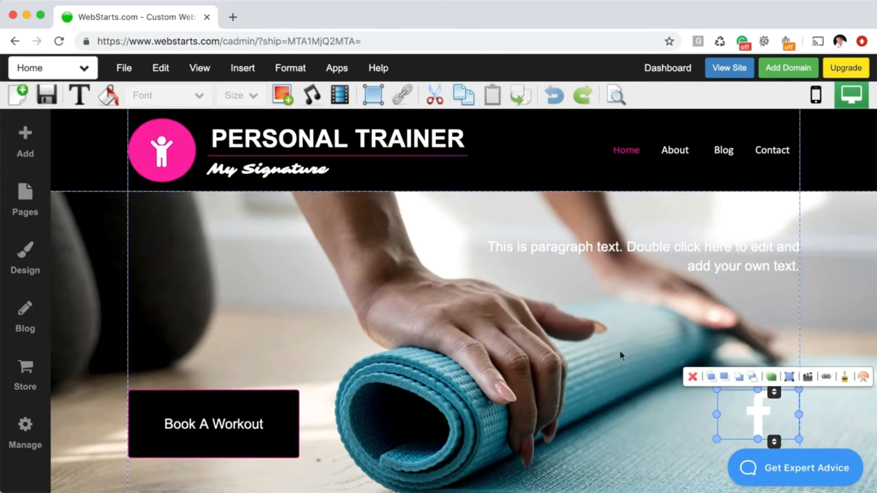
pyautogui.scroll(-7, 621, 356)
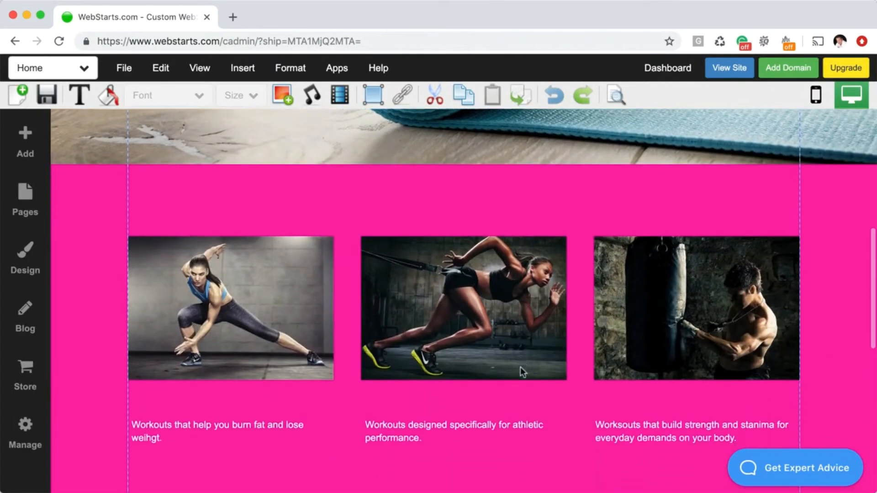
pyautogui.scroll(8, 520, 367)
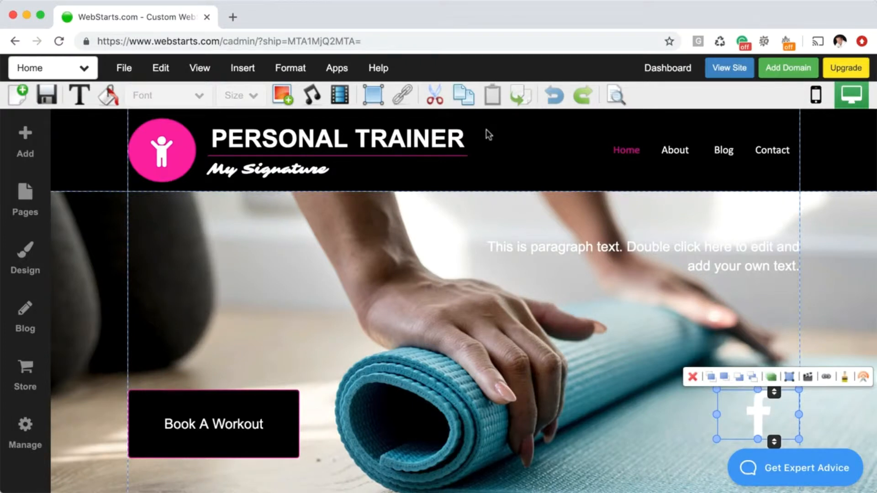
pyautogui.click(110, 132)
pyautogui.click(109, 96)
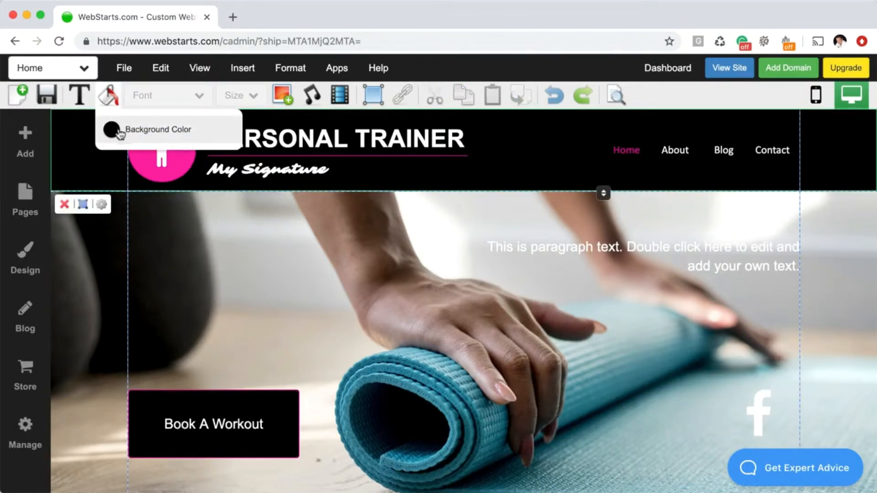
pyautogui.click(117, 131)
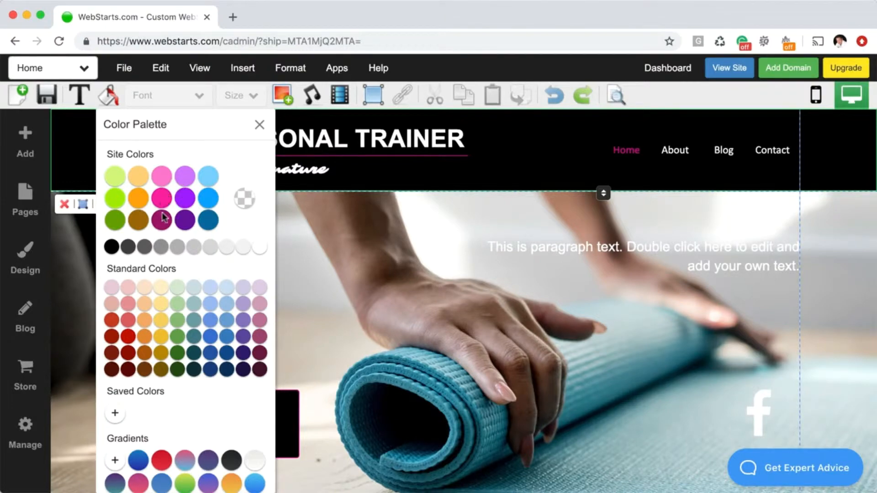
pyautogui.click(163, 221)
pyautogui.click(665, 99)
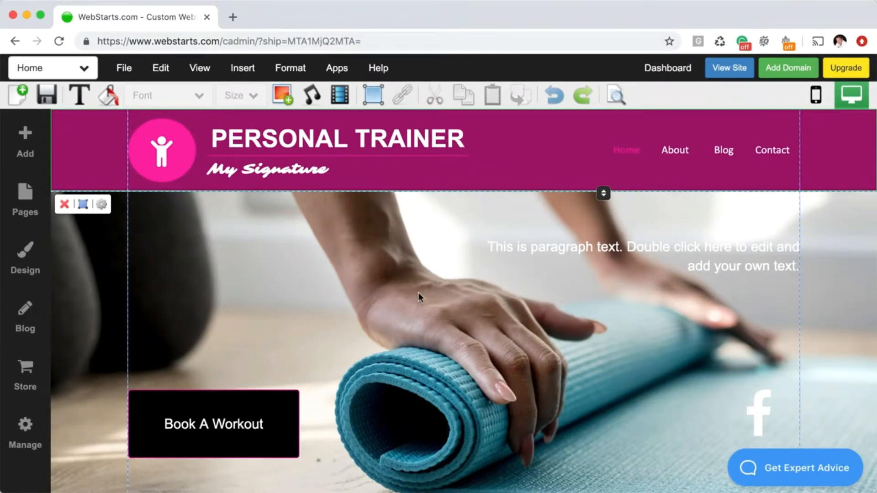
pyautogui.click(110, 98)
pyautogui.click(114, 130)
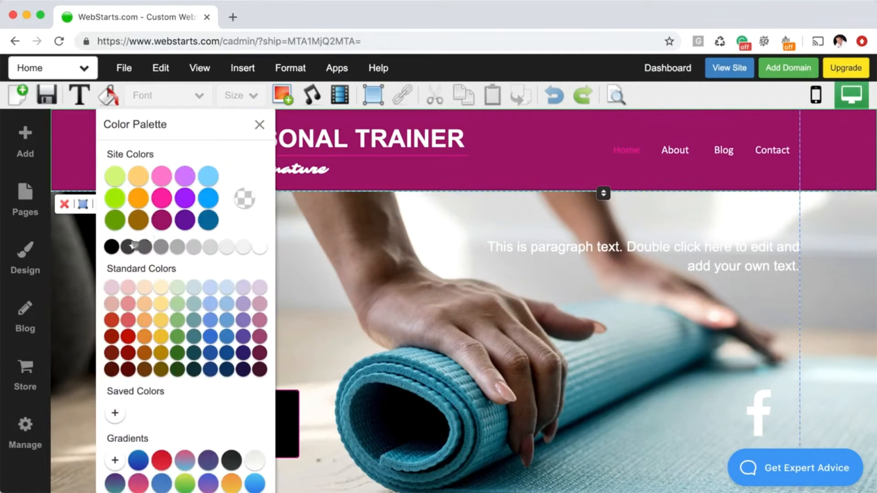
pyautogui.click(111, 247)
pyautogui.click(259, 125)
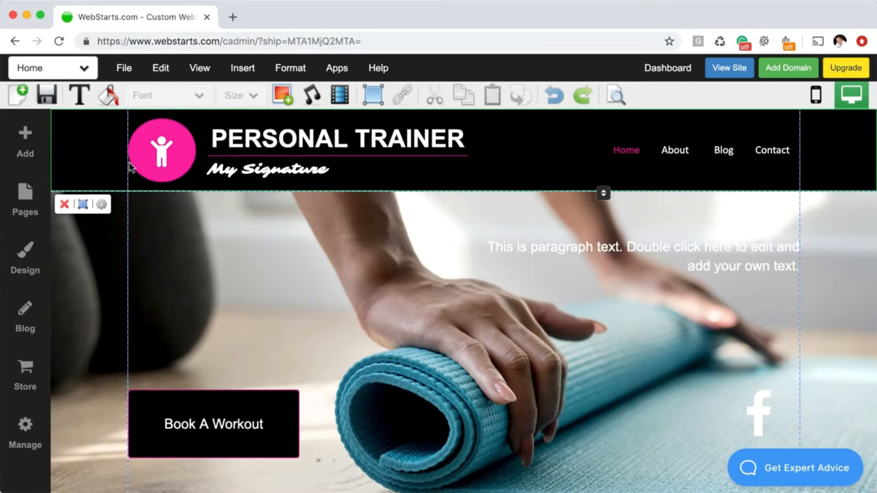
pyautogui.click(164, 153)
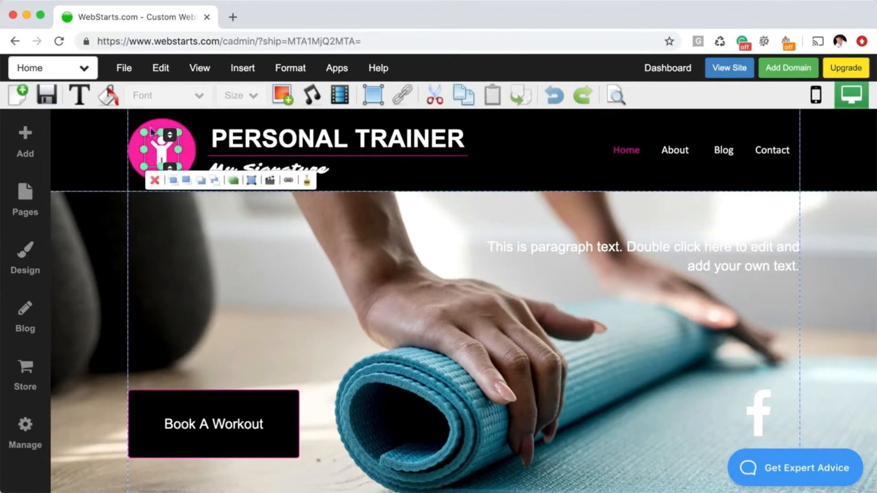
pyautogui.click(380, 173)
pyautogui.click(505, 179)
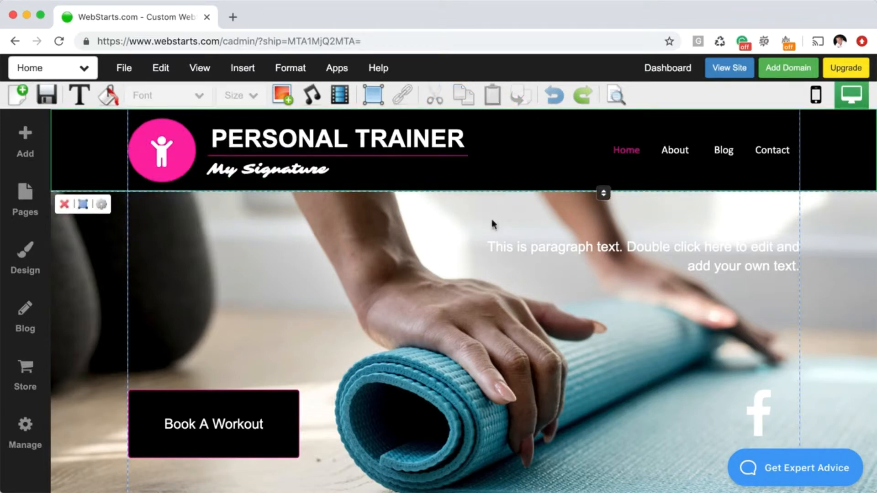
pyautogui.scroll(-5, 495, 287)
pyautogui.scroll(5, 495, 287)
pyautogui.scroll(-15, 343, 237)
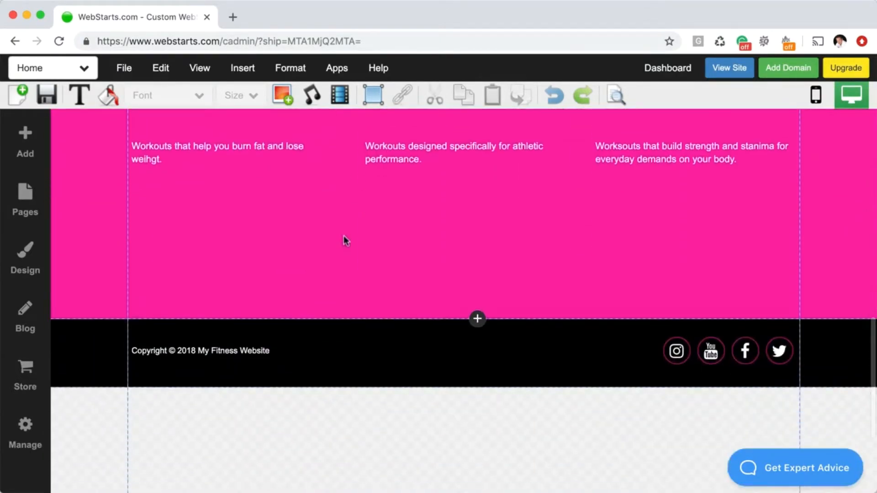
pyautogui.scroll(15, 345, 235)
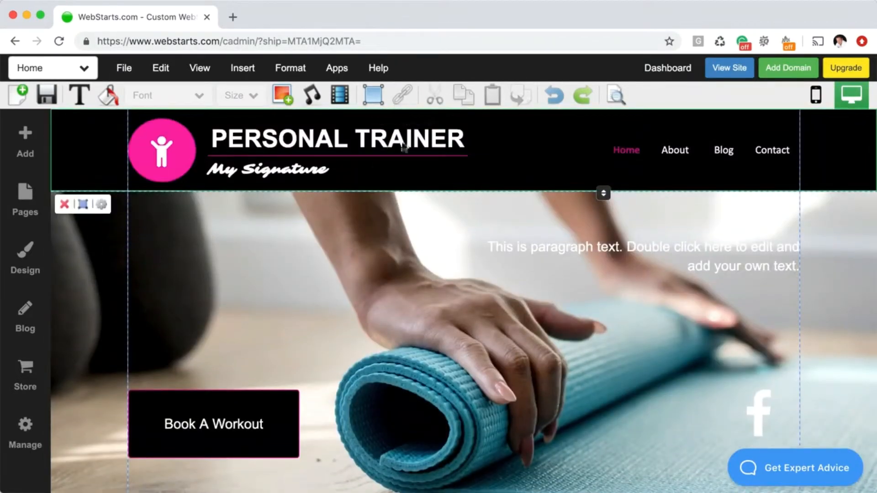
pyautogui.click(322, 174)
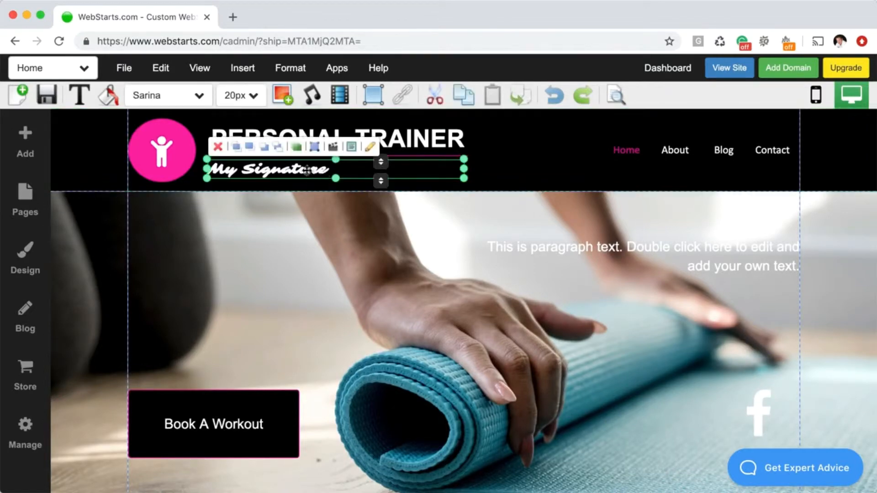
pyautogui.click(109, 96)
pyautogui.click(119, 131)
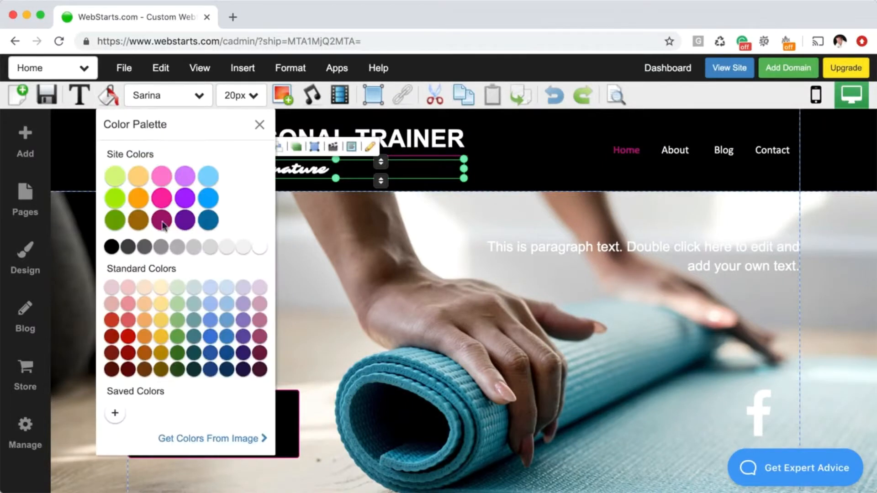
pyautogui.click(197, 249)
pyautogui.click(286, 249)
pyautogui.click(320, 184)
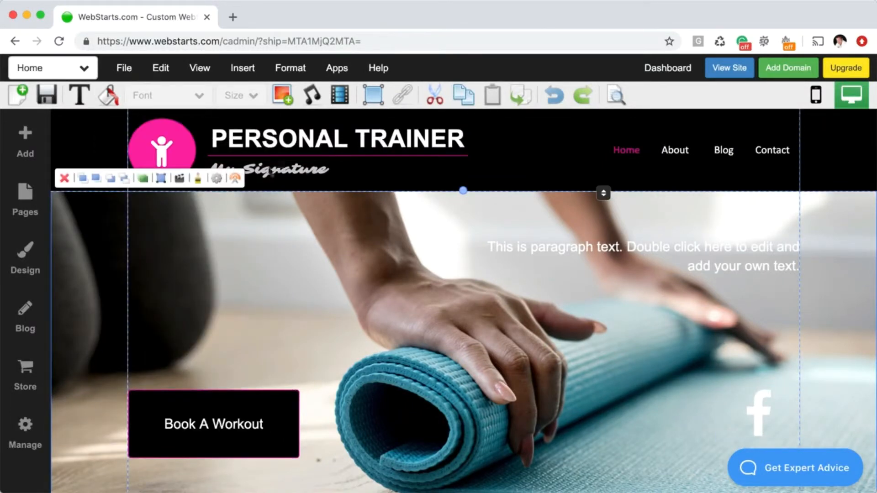
pyautogui.click(555, 97)
pyautogui.click(555, 96)
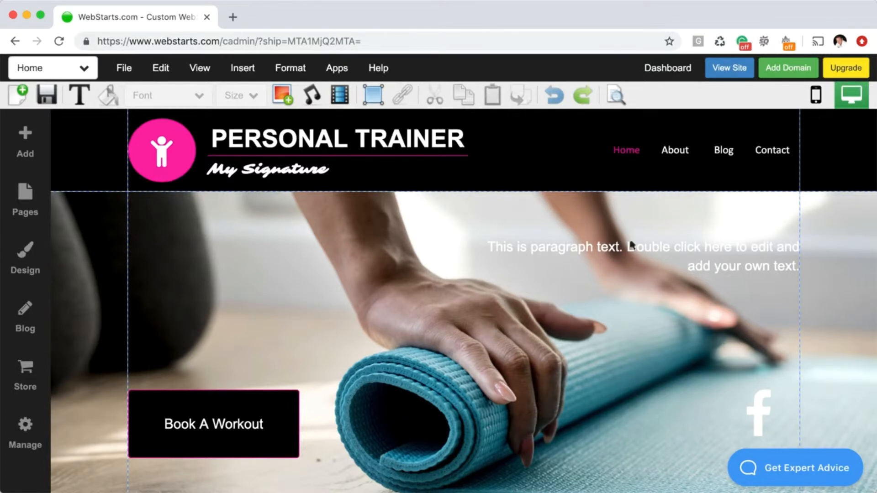
pyautogui.scroll(-1, 346, 364)
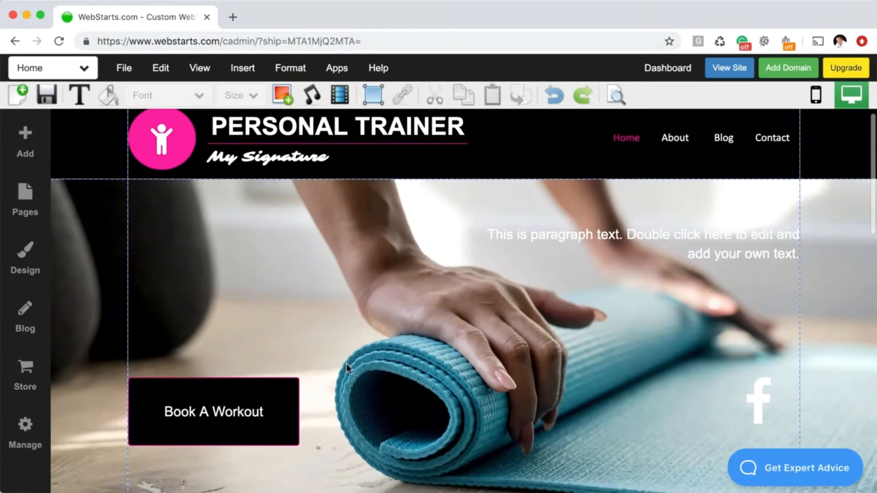
pyautogui.scroll(1, 346, 363)
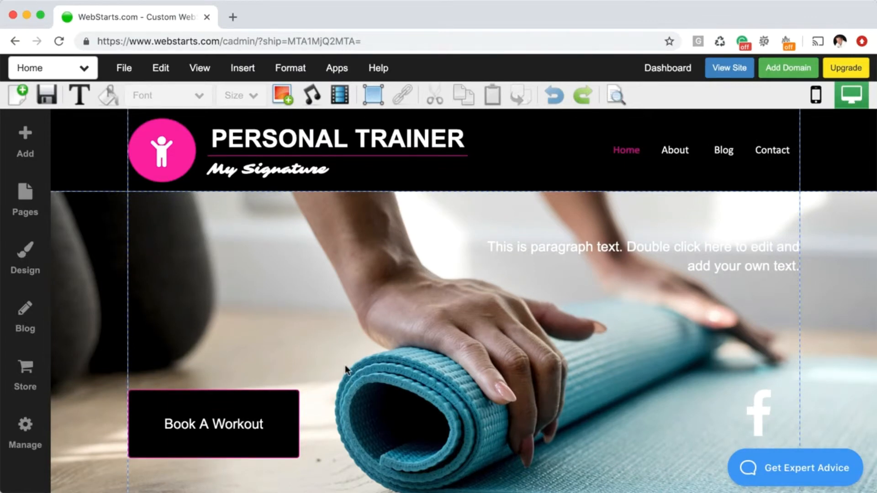
pyautogui.click(269, 148)
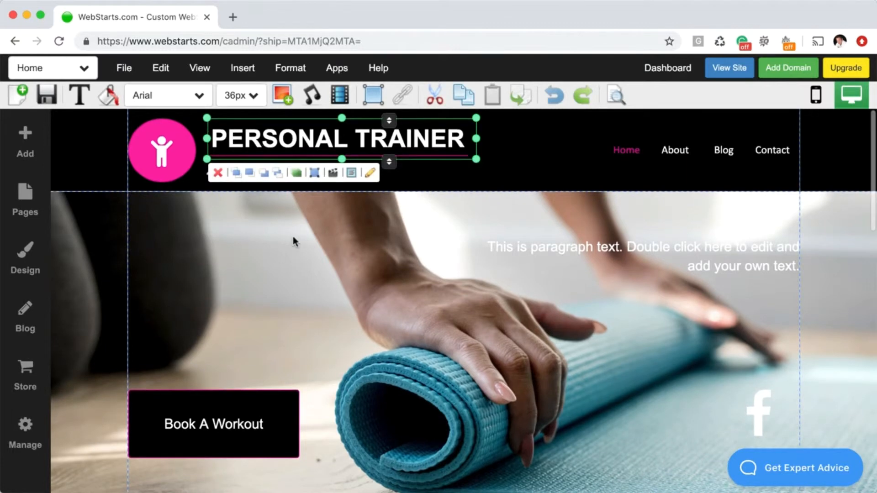
pyautogui.click(408, 276)
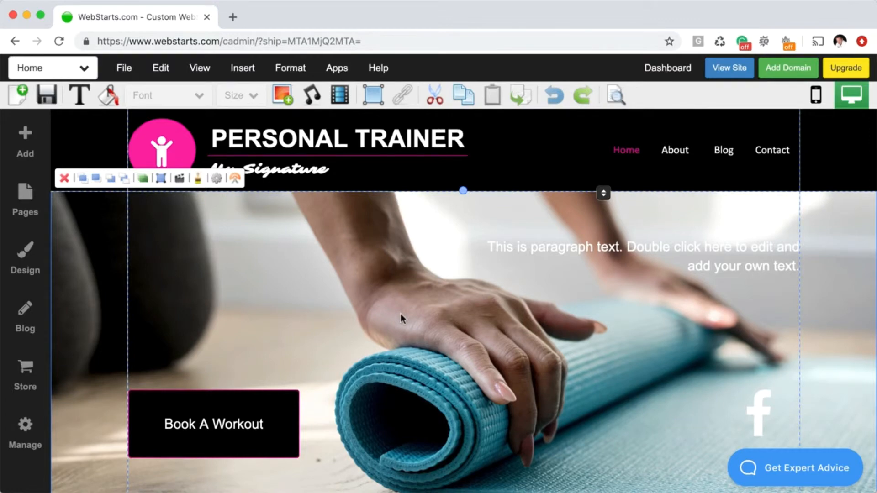
pyautogui.scroll(-3, 405, 326)
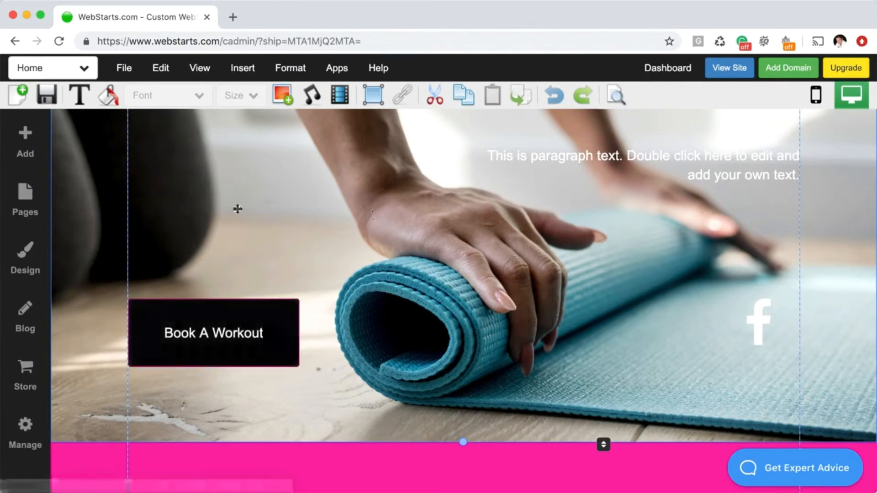
# - Drag the Book A Workout button right to the centre of the hero, over the rolled yoga mat
pyautogui.scroll(3, 292, 361)
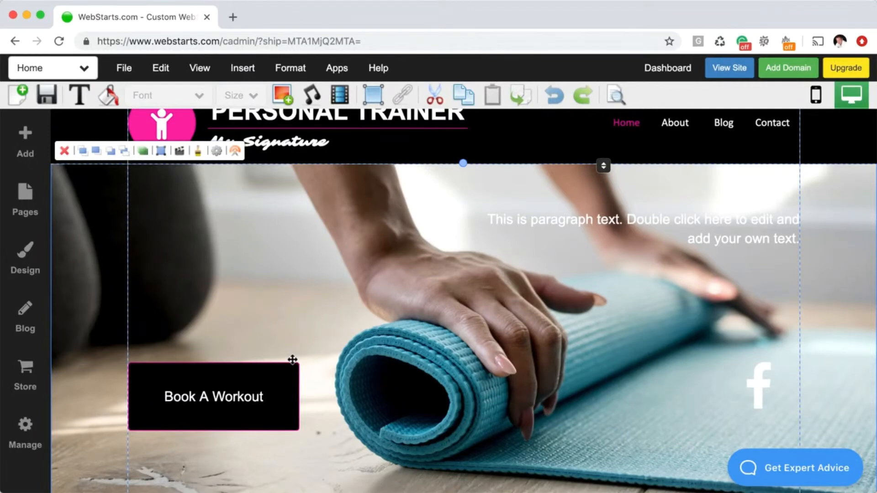
pyautogui.click(214, 396)
pyautogui.moveTo(214, 396); pyautogui.dragTo(467, 412)
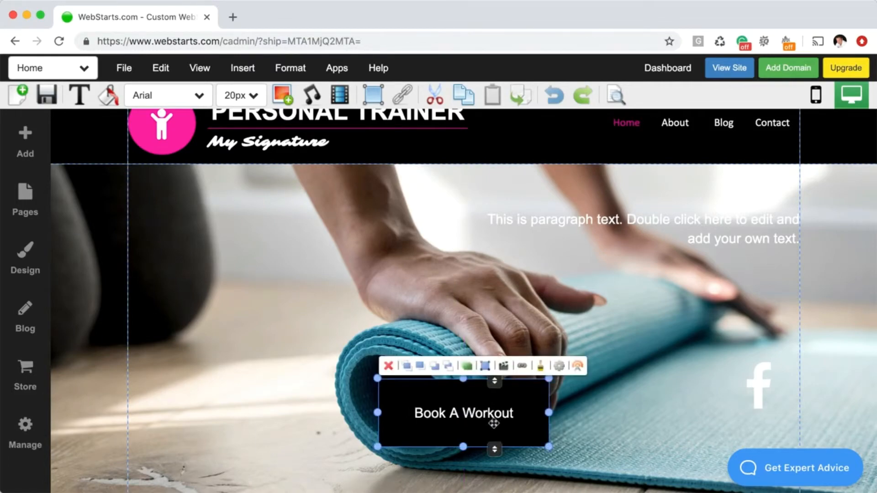
pyautogui.scroll(-2, 491, 421)
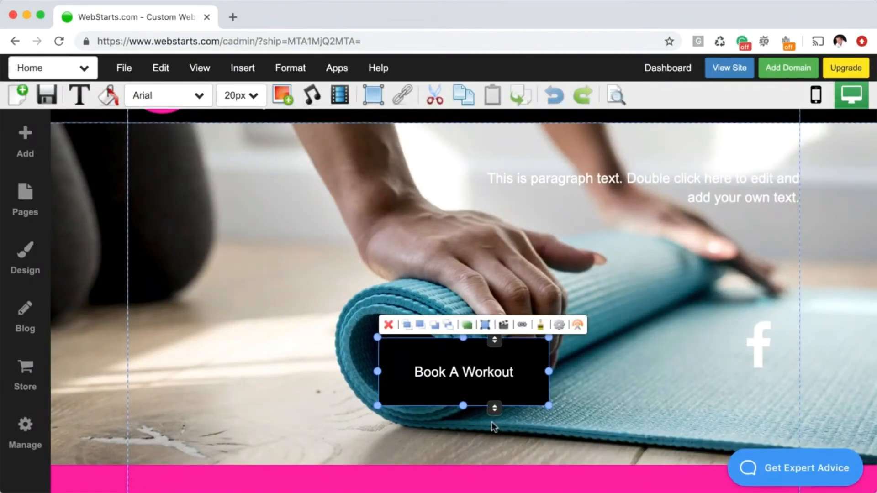
# - Insert a new section between the pink workouts section and the black footer
pyautogui.scroll(-5, 453, 415)
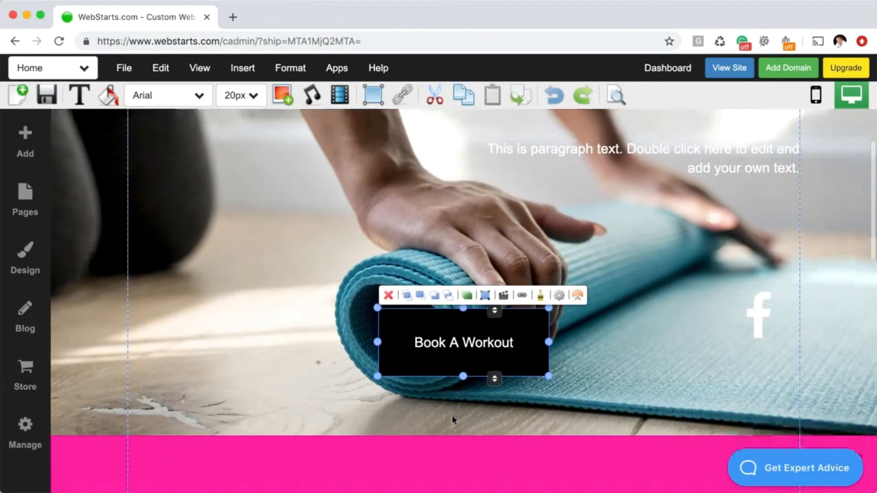
pyautogui.scroll(-4, 454, 415)
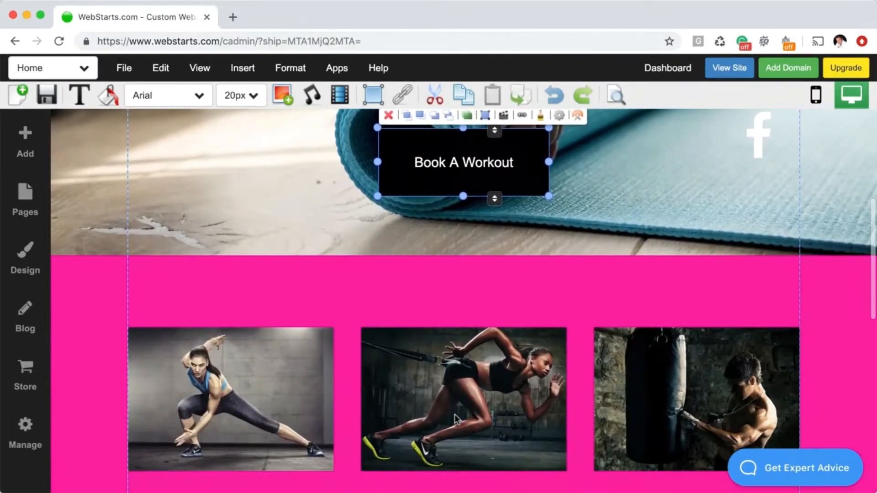
pyautogui.scroll(-6, 455, 420)
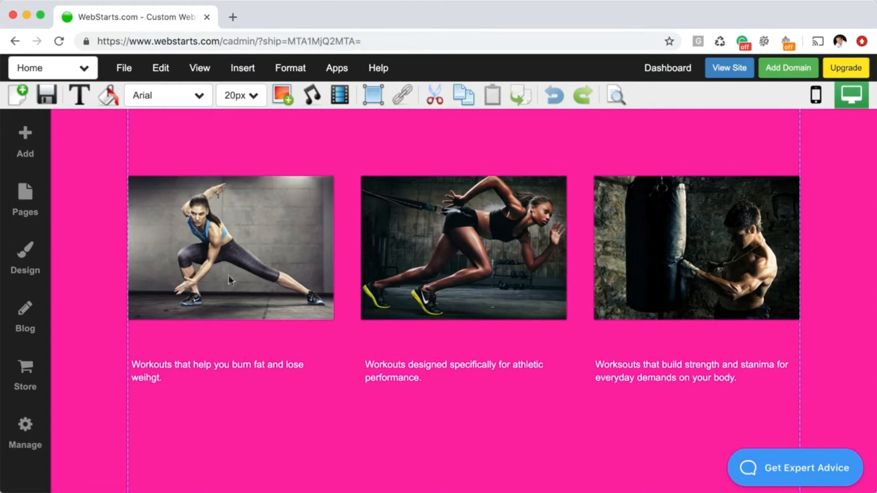
pyautogui.scroll(-10, 728, 328)
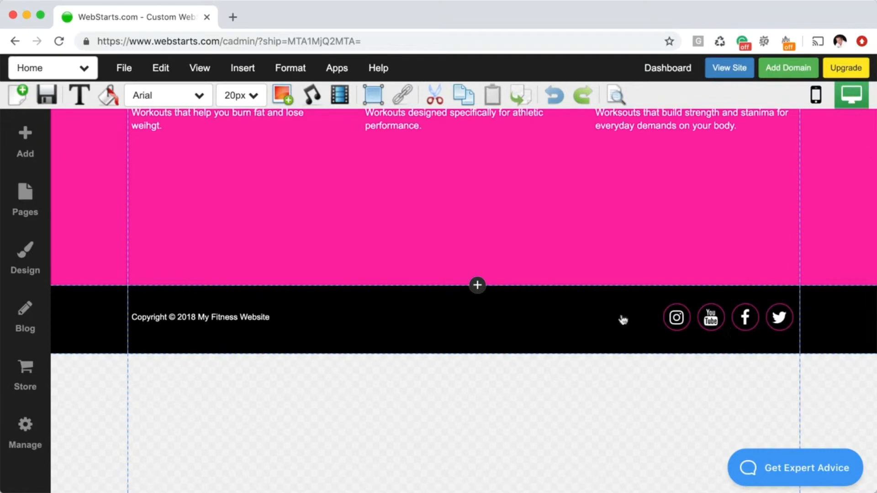
pyautogui.click(478, 285)
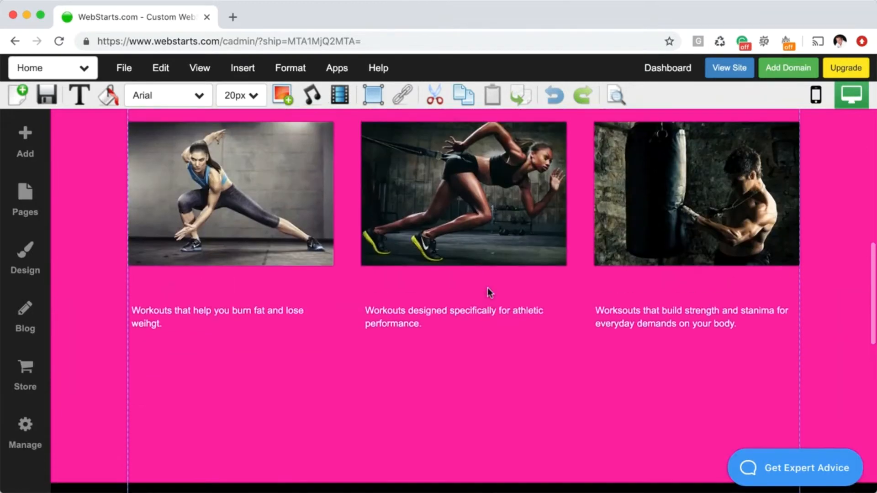
pyautogui.scroll(-3, 479, 313)
pyautogui.scroll(6, 485, 317)
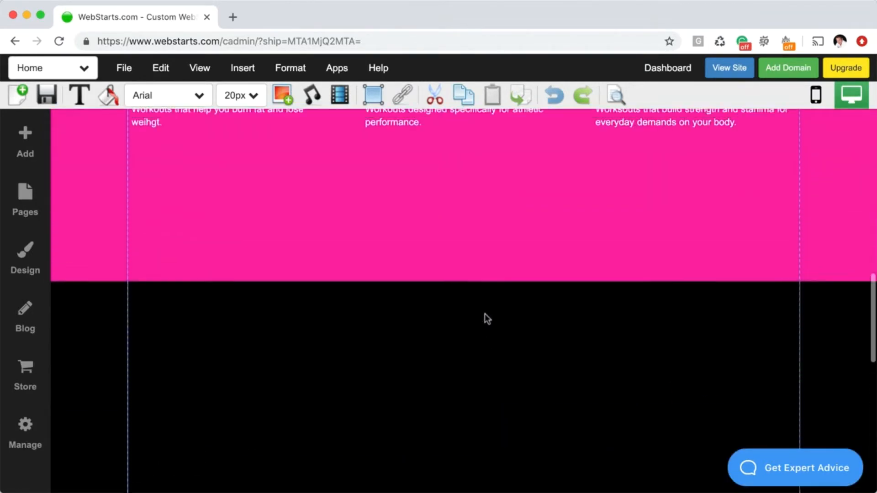
pyautogui.scroll(4, 485, 314)
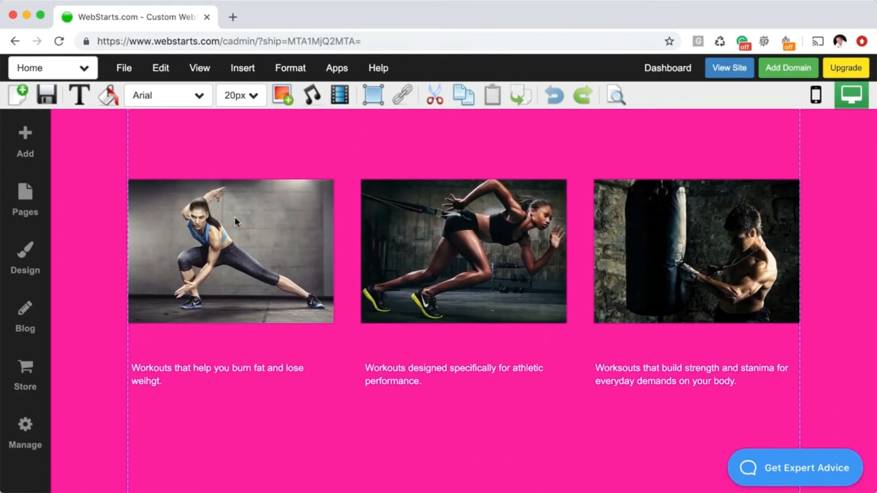
pyautogui.scroll(-4, 372, 392)
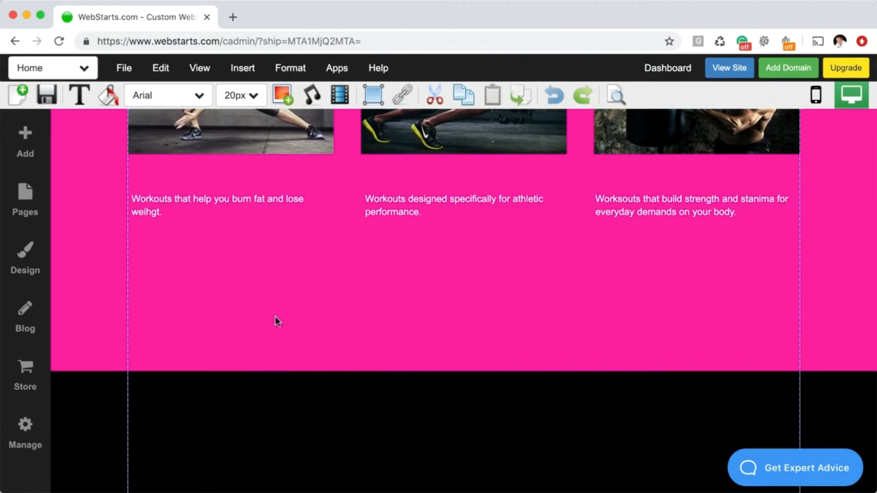
pyautogui.scroll(-1, 275, 317)
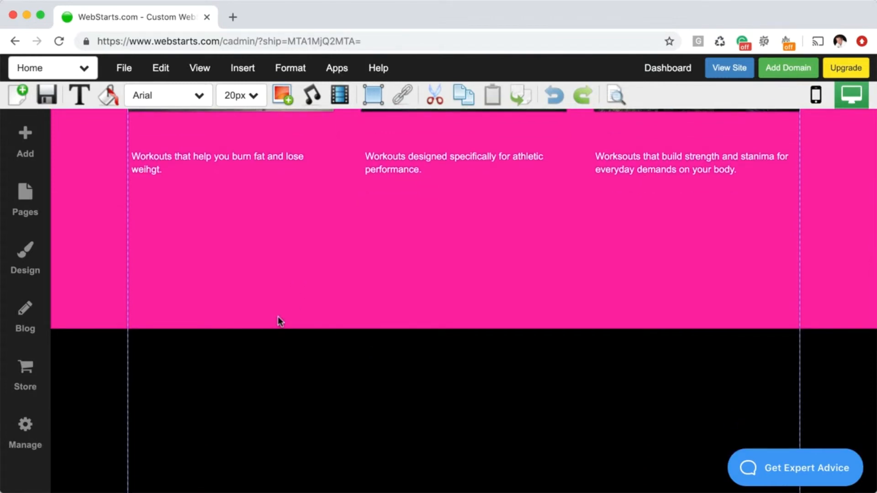
pyautogui.scroll(4, 283, 316)
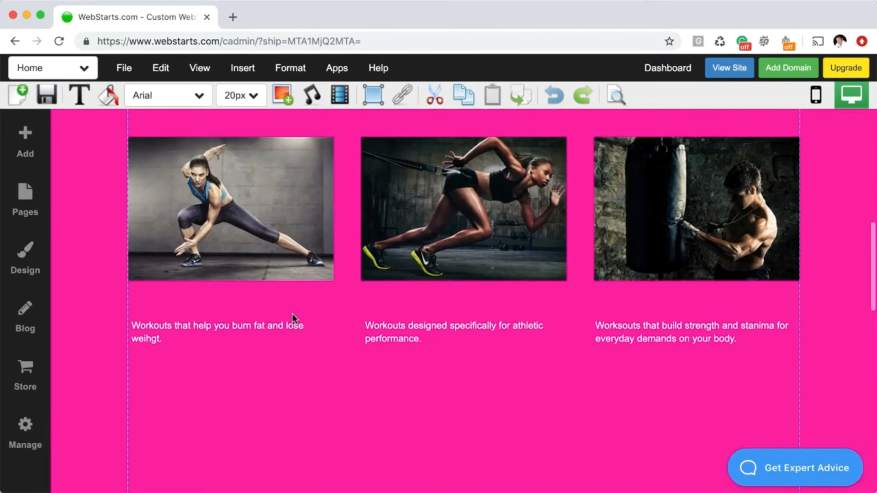
pyautogui.scroll(-2, 260, 309)
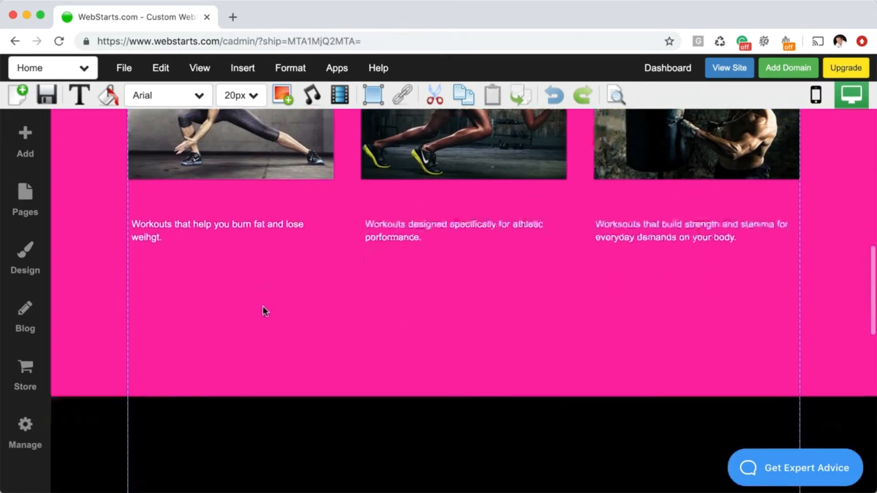
pyautogui.click(25, 141)
# - Add an Android icon, color it white, and place it on the left below the first caption
pyautogui.scroll(-2, 137, 237)
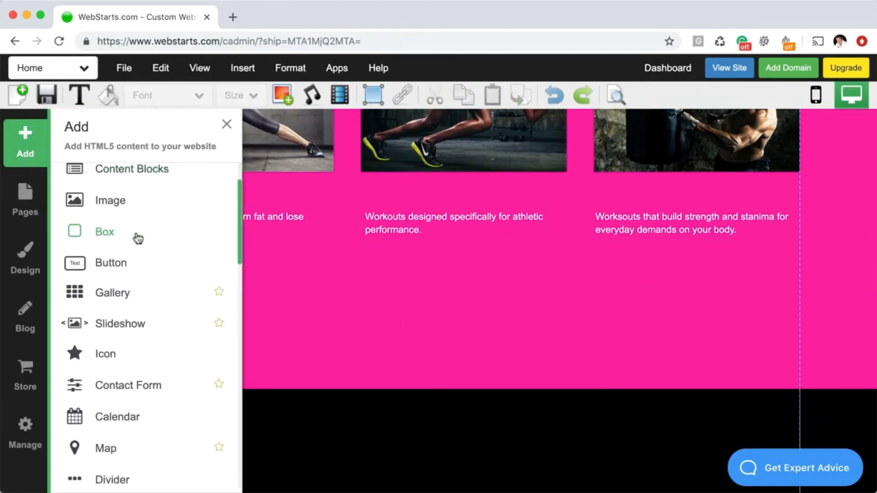
pyautogui.scroll(-1, 109, 308)
pyautogui.click(106, 349)
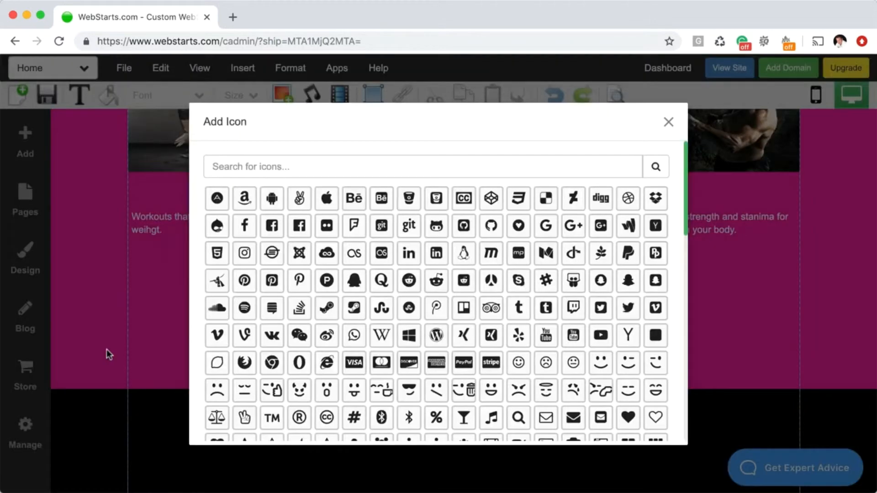
pyautogui.click(270, 211)
pyautogui.moveTo(208, 251); pyautogui.dragTo(260, 297)
pyautogui.click(108, 95)
pyautogui.click(138, 149)
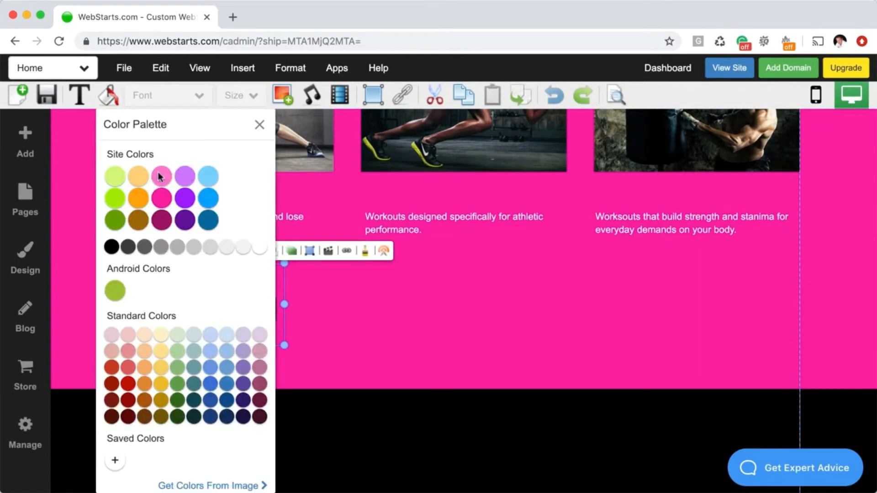
pyautogui.click(259, 248)
pyautogui.click(258, 124)
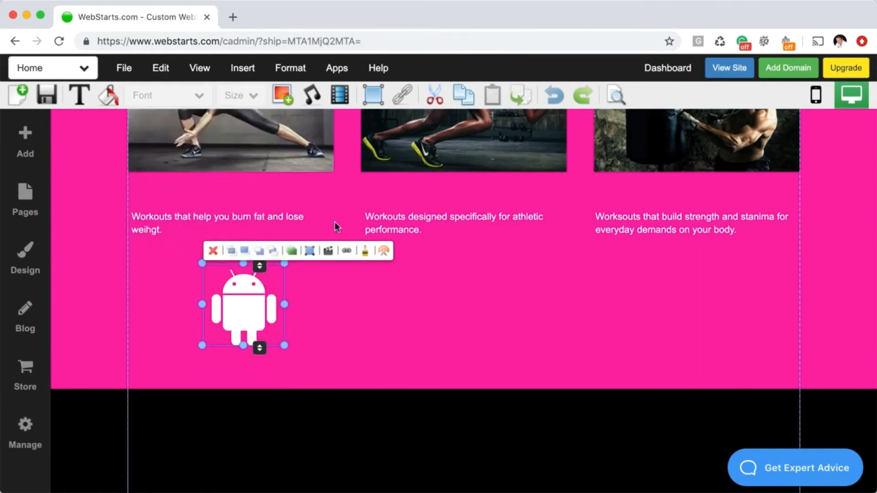
pyautogui.scroll(-4, 336, 222)
pyautogui.moveTo(240, 131); pyautogui.dragTo(232, 305)
pyautogui.scroll(3, 237, 298)
pyautogui.moveTo(222, 437)
pyautogui.mouseDown()
pyautogui.moveTo(213, 437)
pyautogui.moveTo(233, 440)
pyautogui.mouseUp()
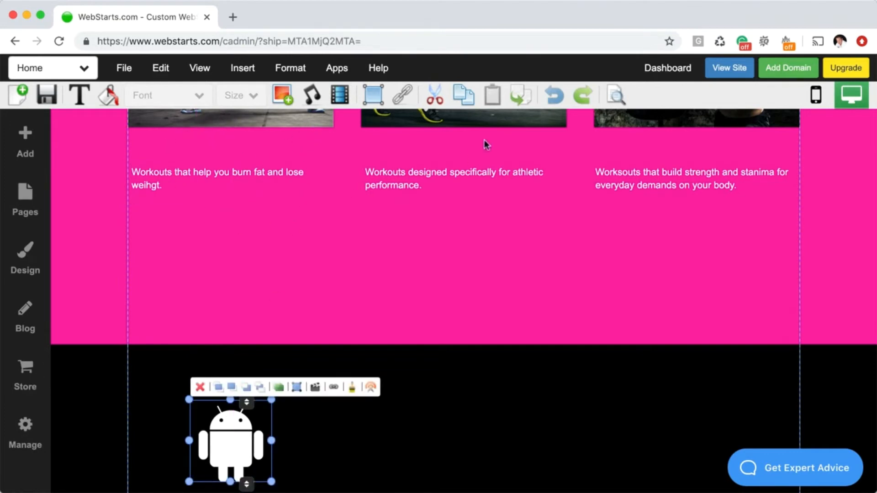
# - Duplicate the white Android icon for the middle position, then make another copy for the right
pyautogui.click(520, 95)
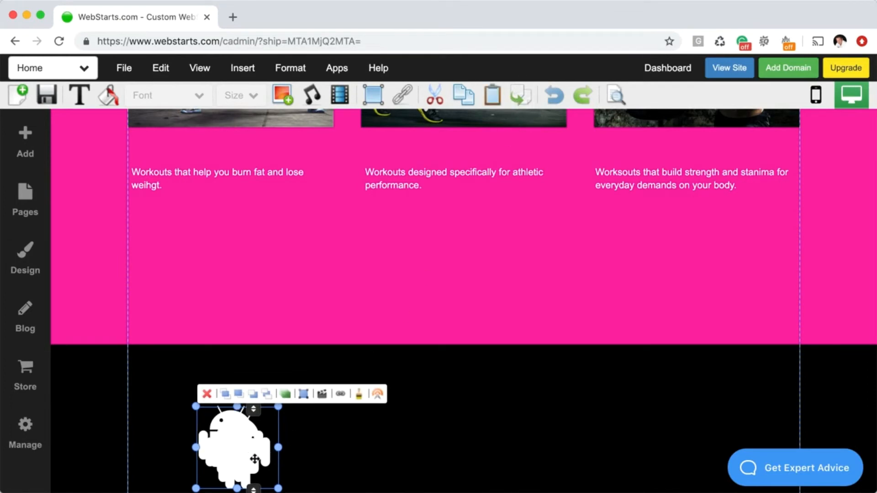
pyautogui.moveTo(254, 459); pyautogui.dragTo(698, 450)
pyautogui.click(527, 100)
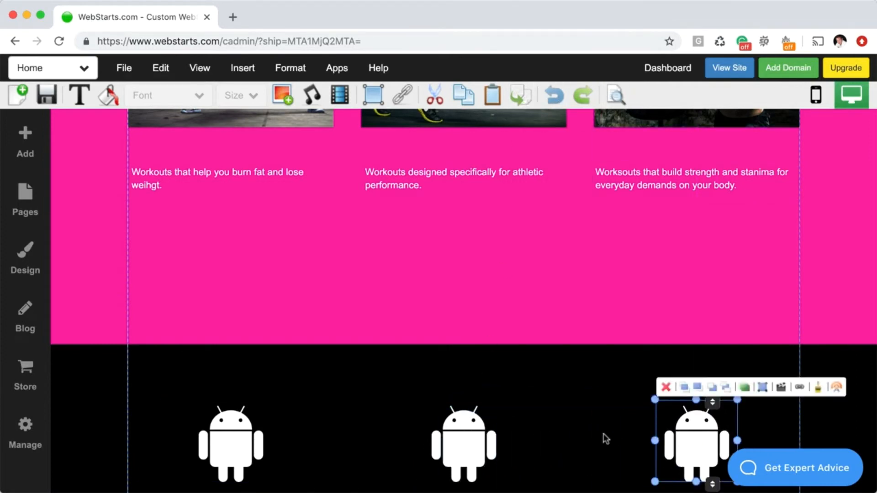
pyautogui.scroll(-4, 602, 434)
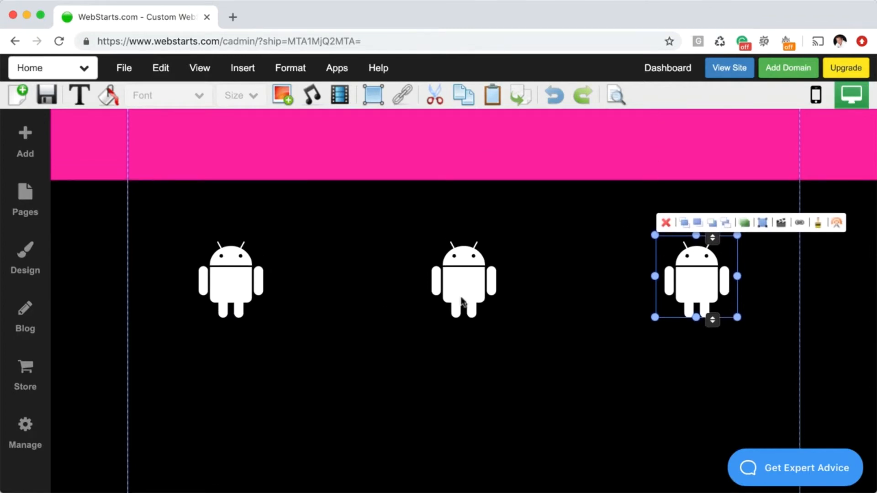
pyautogui.scroll(1, 301, 297)
pyautogui.scroll(4, 305, 300)
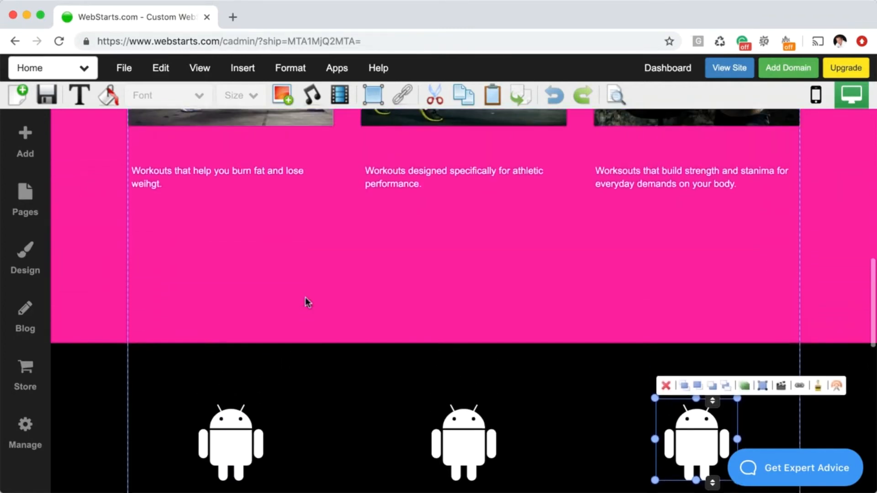
# - Duplicate the fat-loss workout caption and place the copy beneath the left Android icon
pyautogui.click(229, 176)
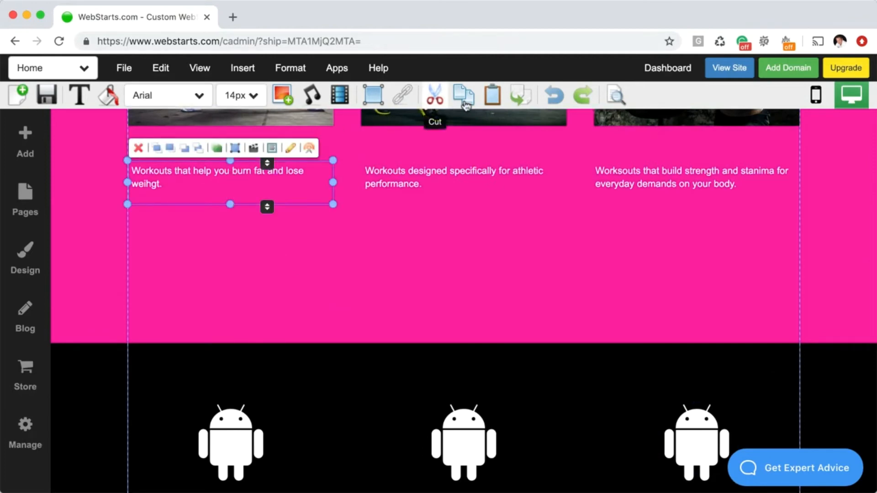
pyautogui.click(520, 95)
pyautogui.moveTo(306, 194); pyautogui.dragTo(305, 446)
pyautogui.scroll(-3, 305, 336)
pyautogui.moveTo(305, 336); pyautogui.dragTo(302, 423)
pyautogui.scroll(2, 292, 438)
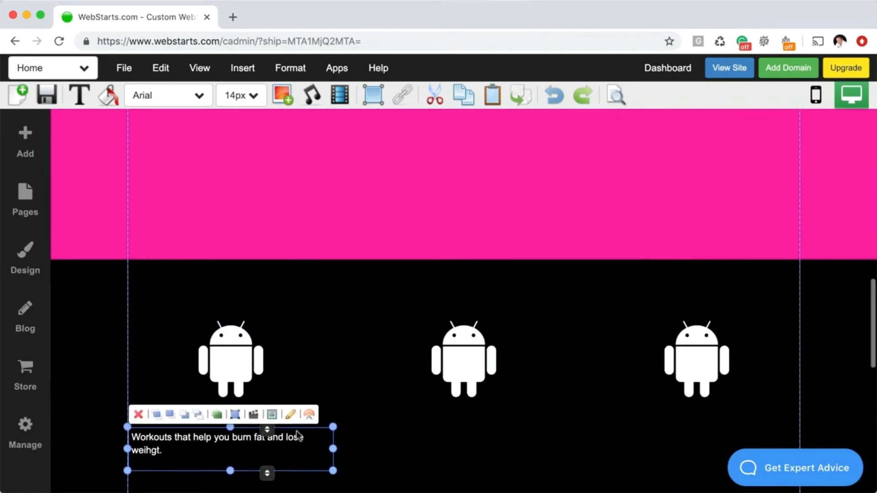
pyautogui.moveTo(242, 470); pyautogui.dragTo(243, 465)
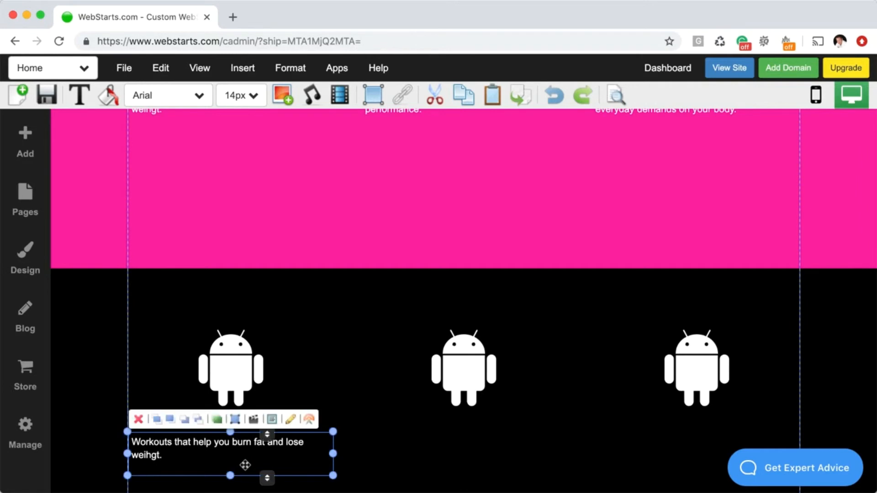
pyautogui.scroll(2, 245, 465)
pyautogui.scroll(-4, 243, 457)
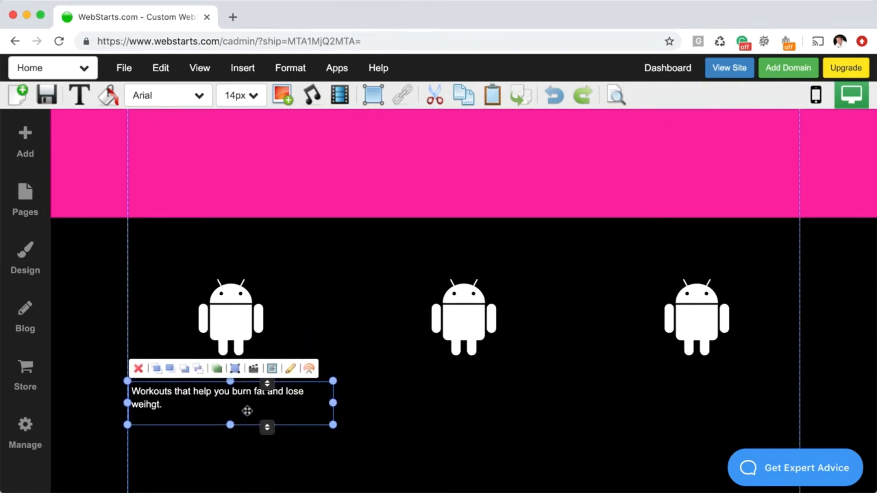
# - Make two more caption copies and place them beneath the middle and right Android icons
pyautogui.click(532, 100)
pyautogui.moveTo(299, 413); pyautogui.dragTo(511, 407)
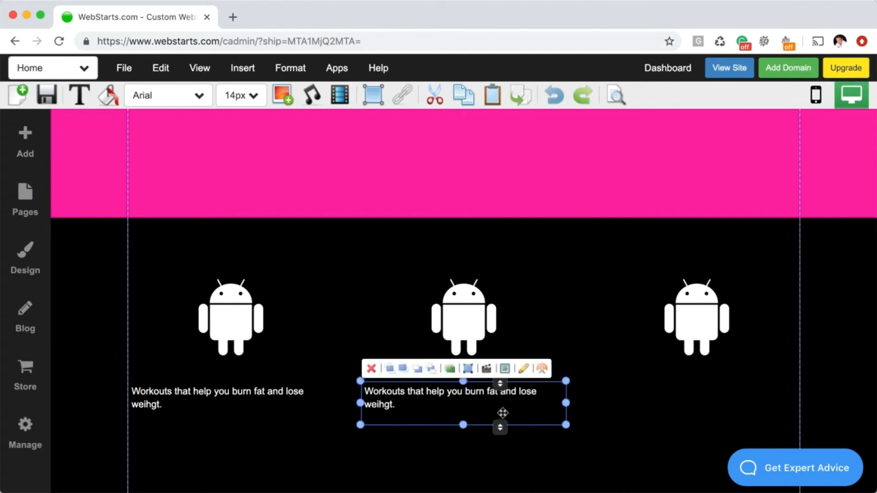
pyautogui.click(523, 101)
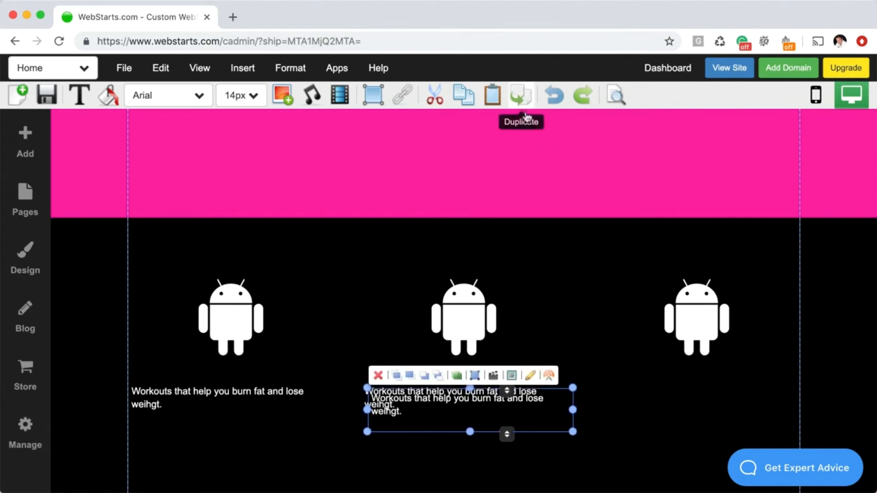
pyautogui.moveTo(498, 402); pyautogui.dragTo(722, 403)
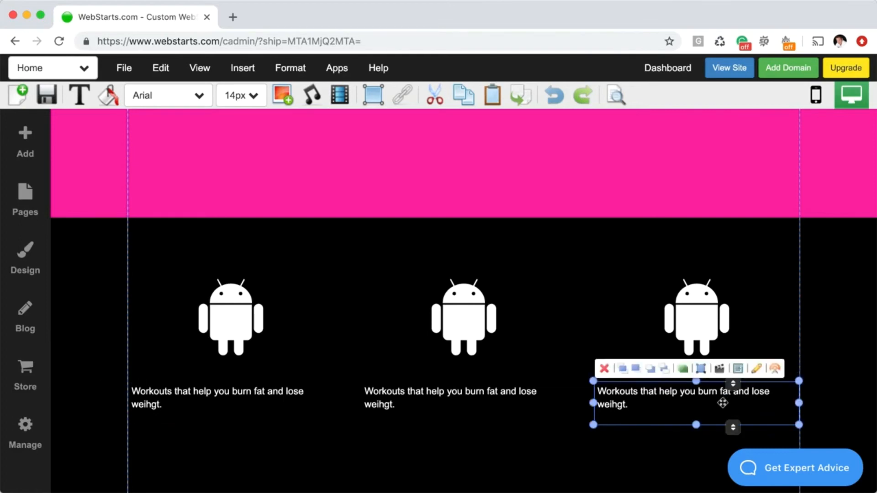
# - Raise the black section's bottom edge to just below the captions
pyautogui.scroll(-2, 399, 392)
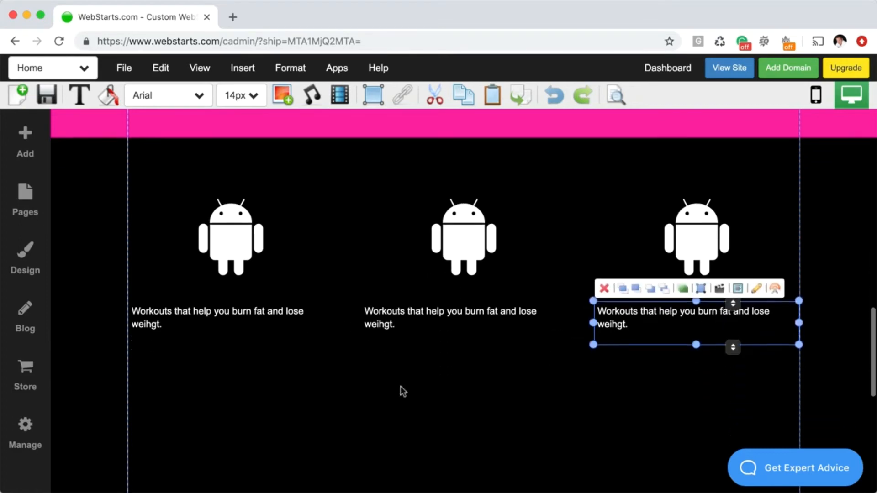
pyautogui.scroll(-1, 333, 302)
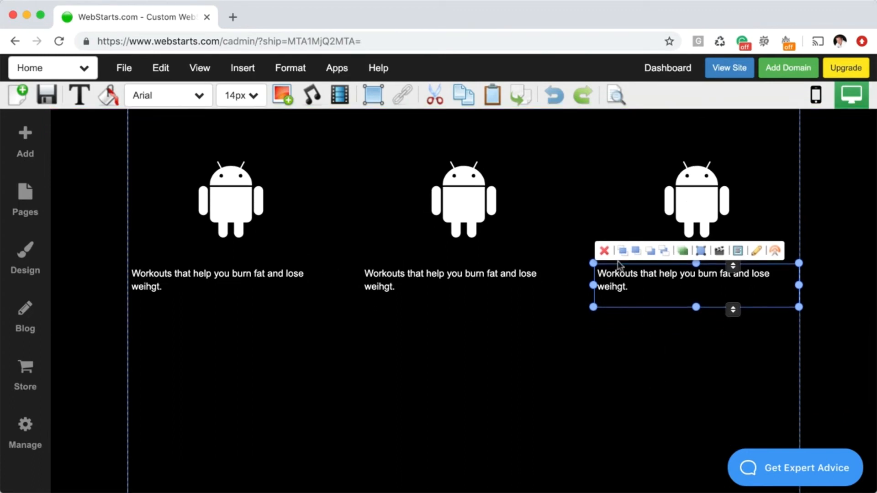
pyautogui.scroll(-2, 530, 393)
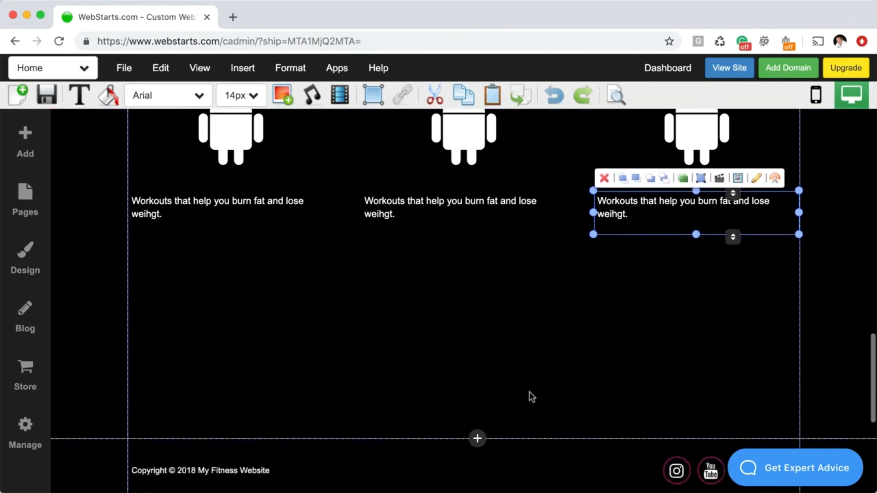
pyautogui.click(521, 447)
pyautogui.moveTo(519, 455); pyautogui.dragTo(517, 355)
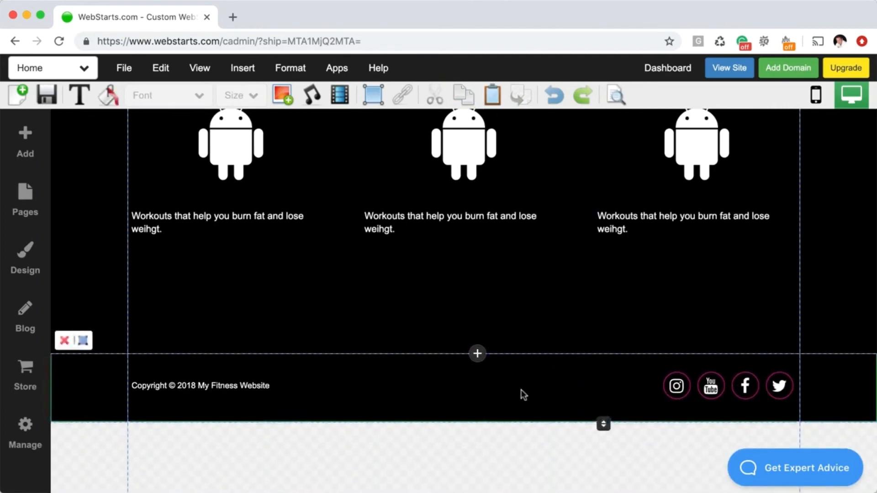
# - Lower the middle, right, and left Android icons about 85 px each so all three align
pyautogui.scroll(5, 522, 386)
pyautogui.click(473, 295)
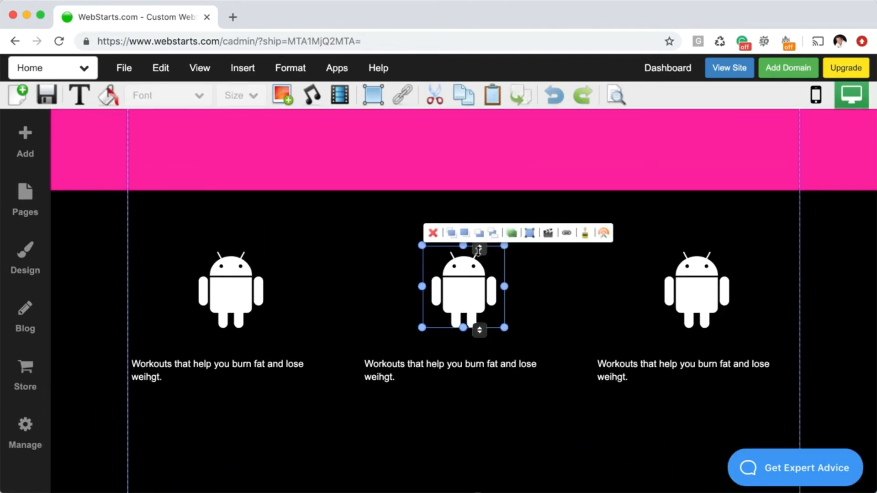
pyautogui.moveTo(474, 295); pyautogui.dragTo(473, 334)
pyautogui.click(722, 282)
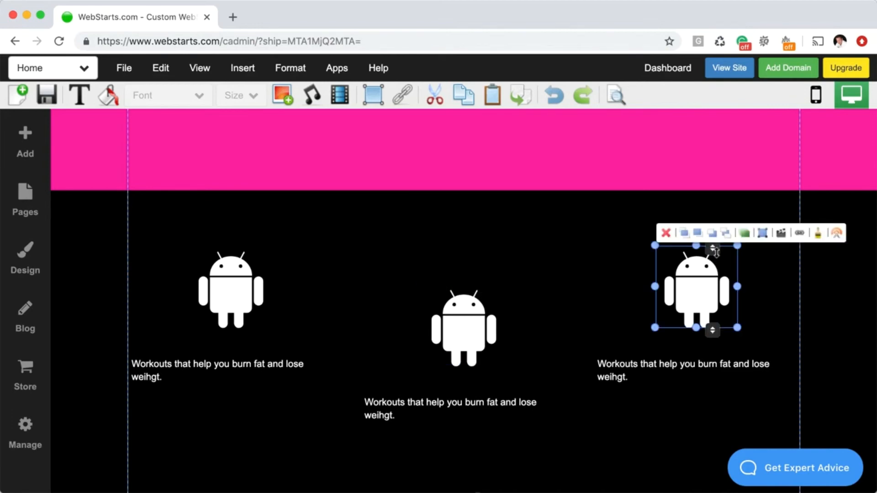
pyautogui.moveTo(712, 252); pyautogui.dragTo(712, 286)
pyautogui.click(251, 259)
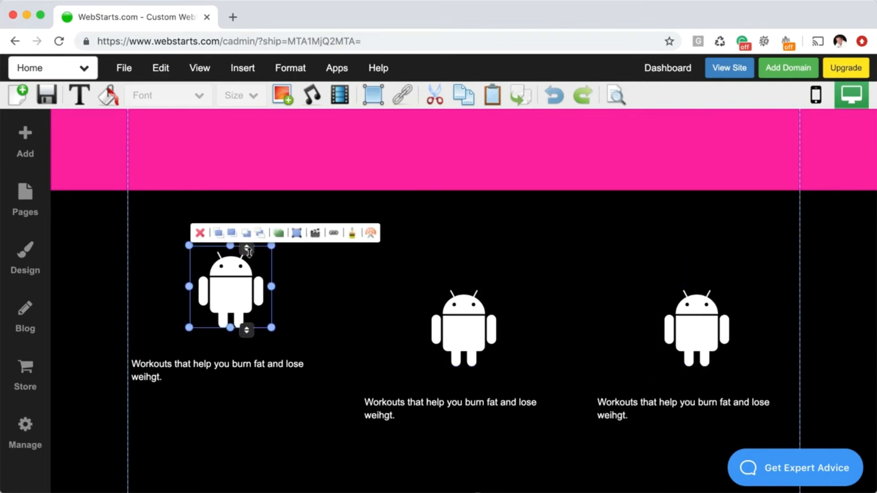
pyautogui.moveTo(248, 252); pyautogui.dragTo(249, 284)
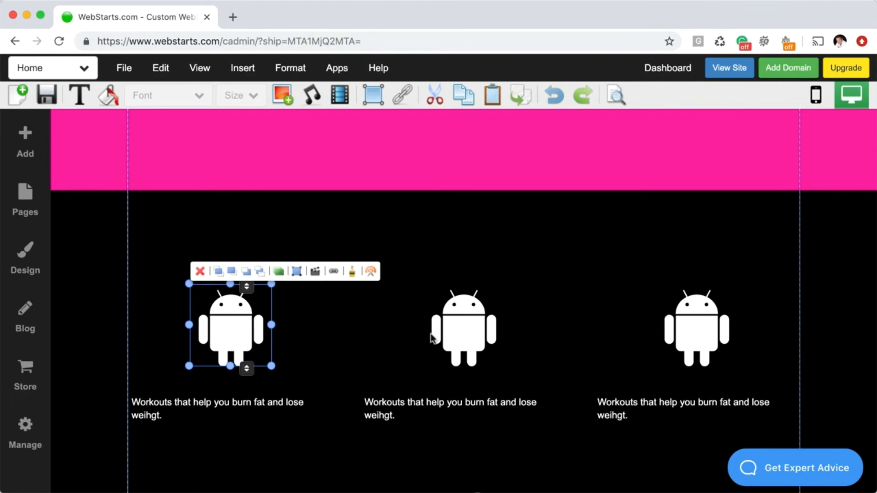
pyautogui.click(427, 265)
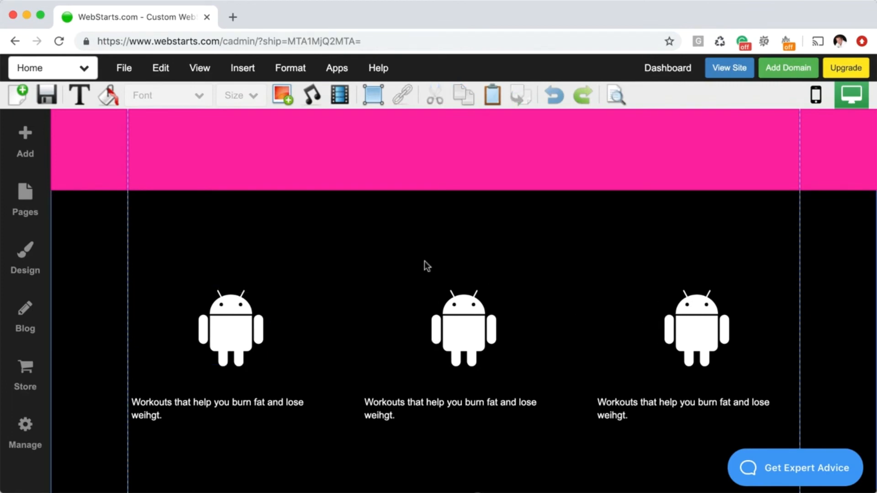
pyautogui.scroll(15, 426, 265)
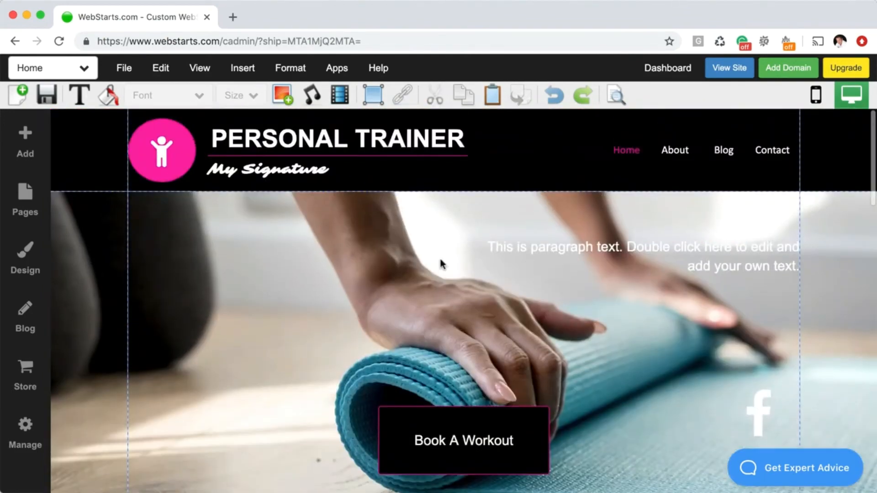
# - Save the page, skip the share prompt, view the live site, then close the preview tab
pyautogui.click(47, 101)
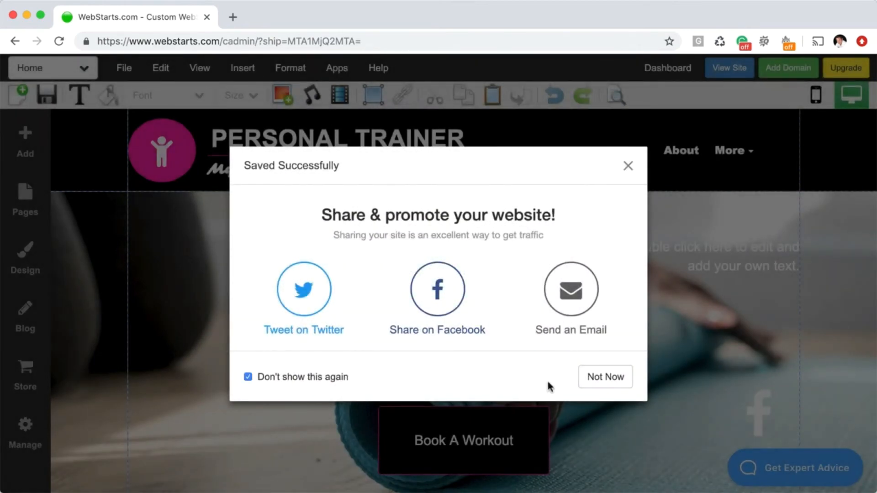
pyautogui.click(606, 379)
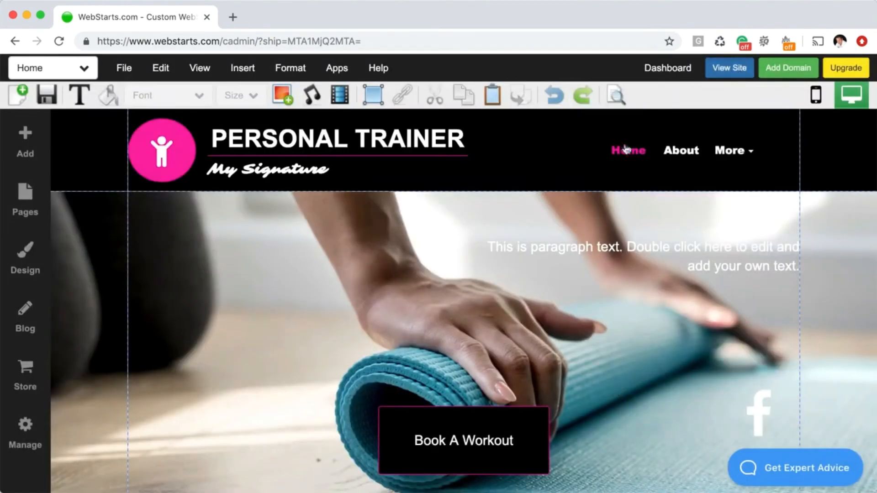
pyautogui.click(731, 69)
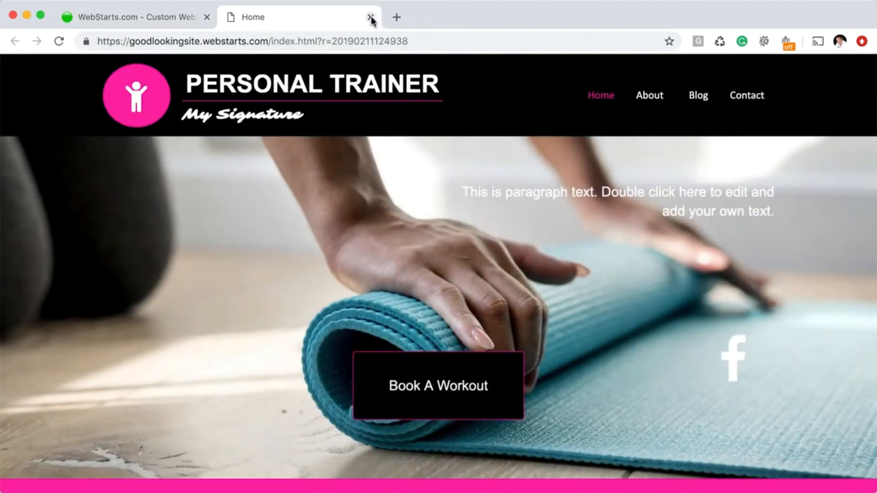
pyautogui.click(370, 17)
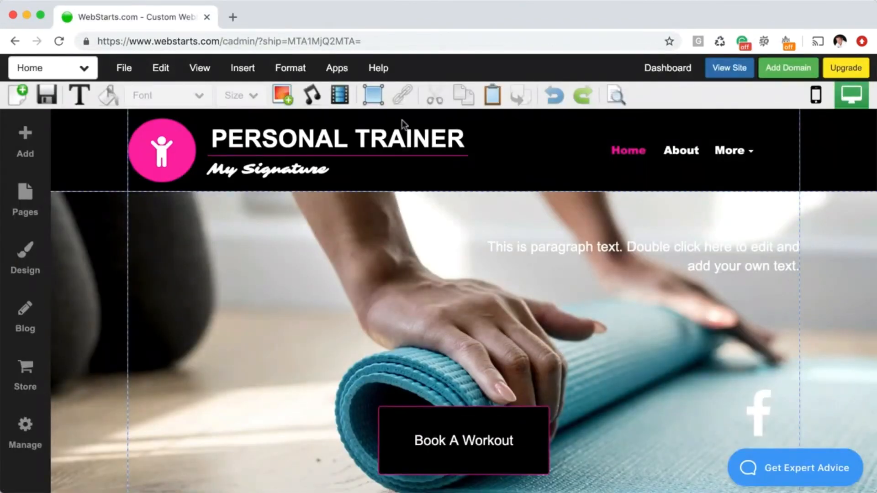
pyautogui.scroll(-10, 451, 240)
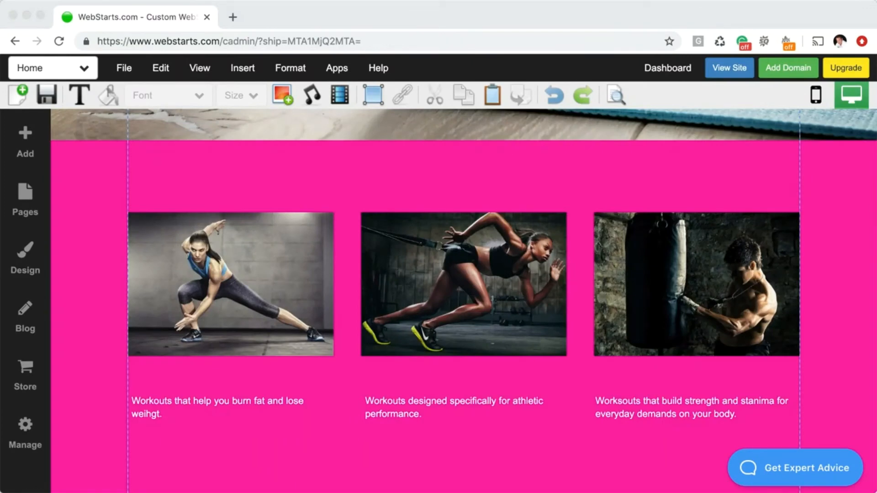